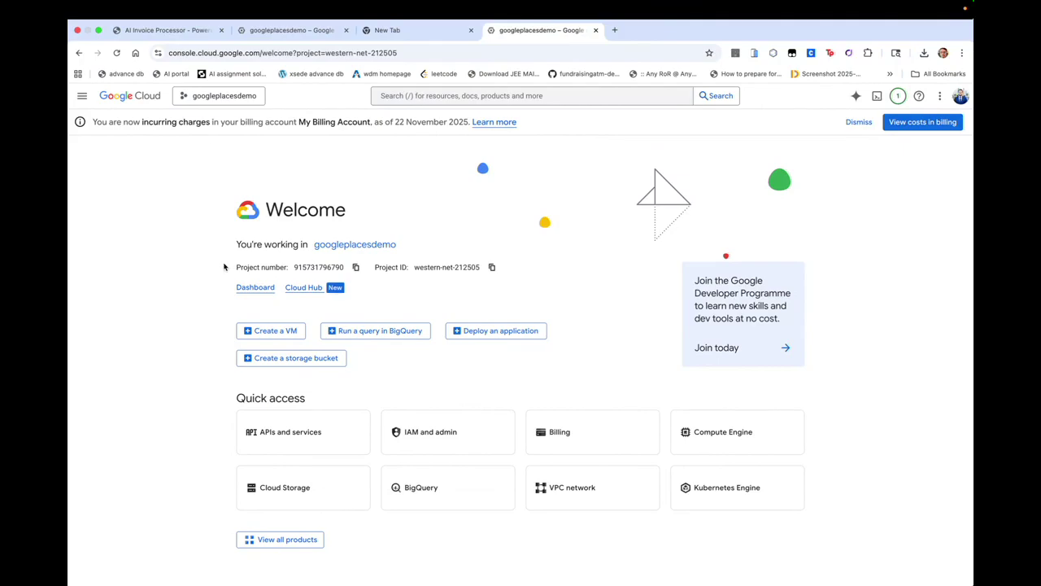
Examine the project number and project ID of the googleplacesdemo project on the welcome page.
{"action": "left_click_drag", "start_coordinate": [247, 272], "coordinate": [481, 268]}
{"action": "left_click", "coordinate": [356, 267]}
{"action": "left_click", "coordinate": [454, 281]}
{"action": "left_click_drag", "start_coordinate": [415, 270], "coordinate": [480, 268]}
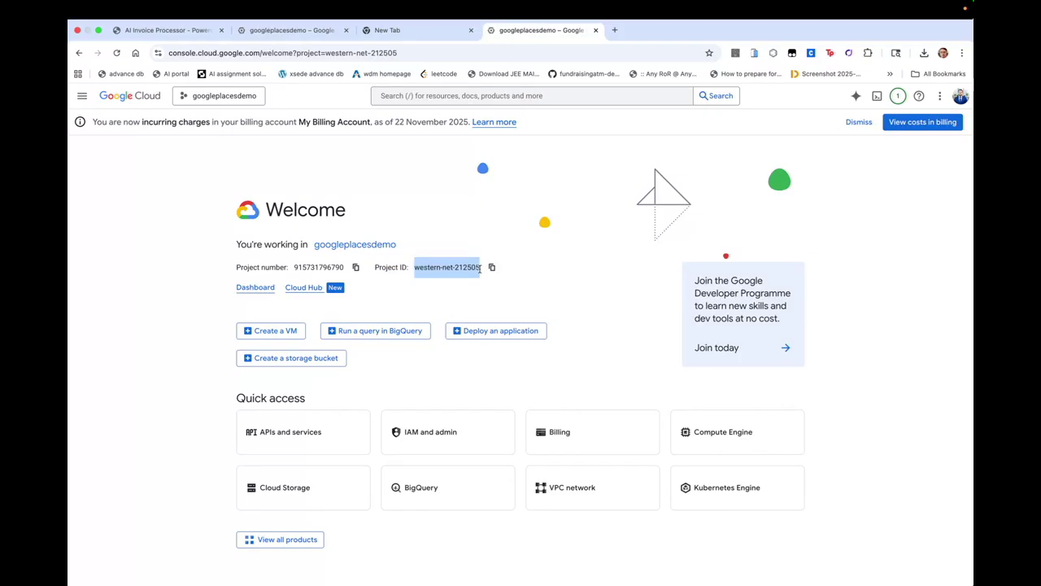
{"action": "left_click", "coordinate": [446, 302]}
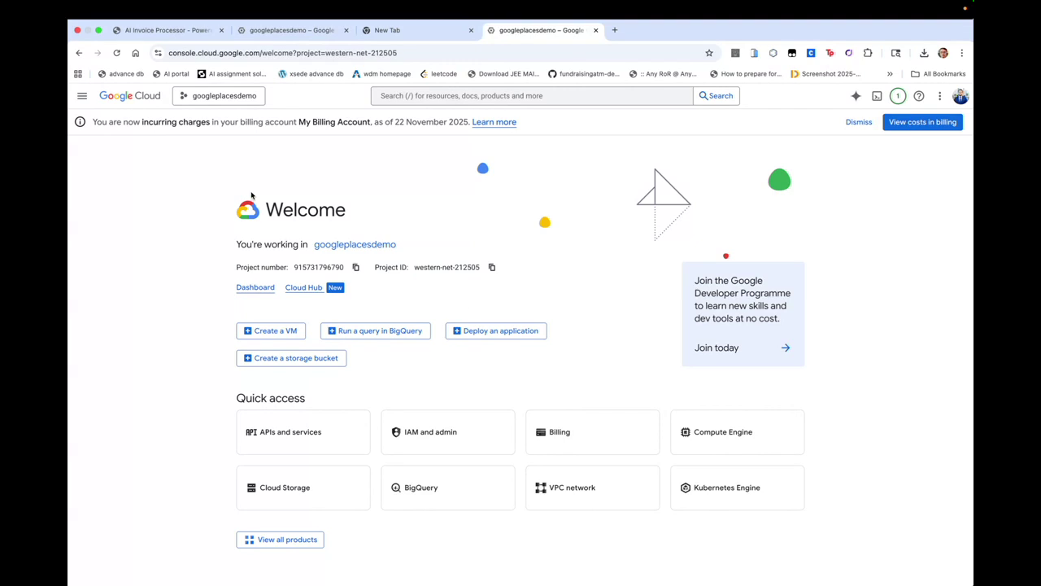
{"action": "left_click_drag", "start_coordinate": [413, 267], "coordinate": [547, 278]}
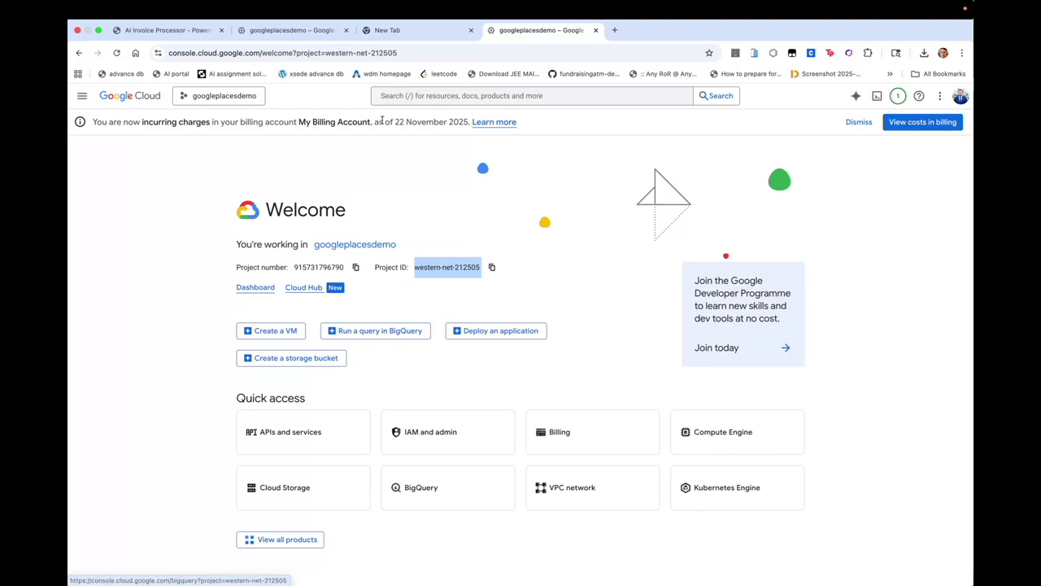
Search the console for Vertex AI, open the Vertex AI product, and dismiss its introductory tour.
{"action": "left_click", "coordinate": [401, 95]}
{"action": "type", "text": "Vertex"}
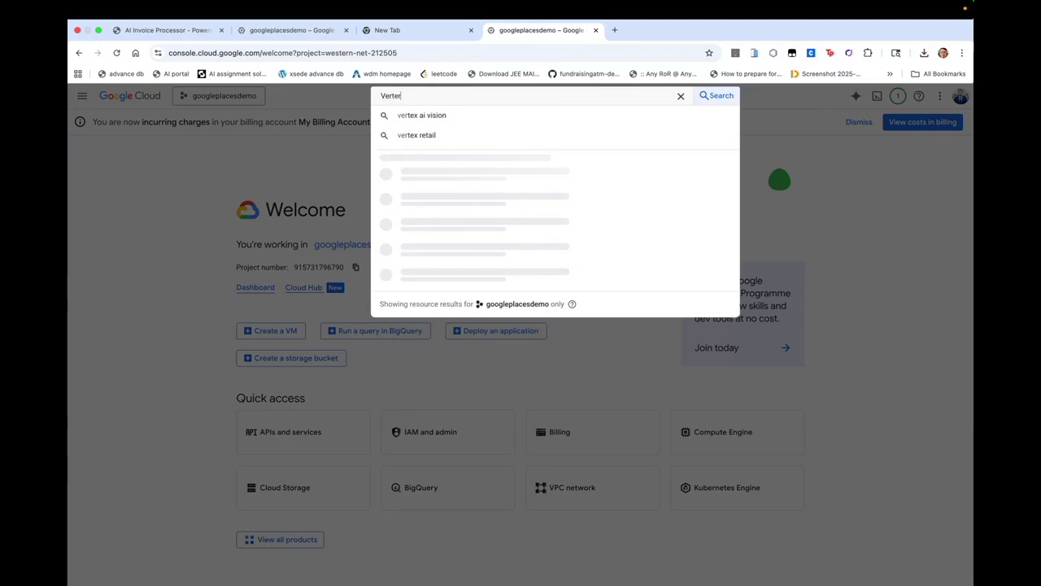
{"action": "type", "text": " AI"}
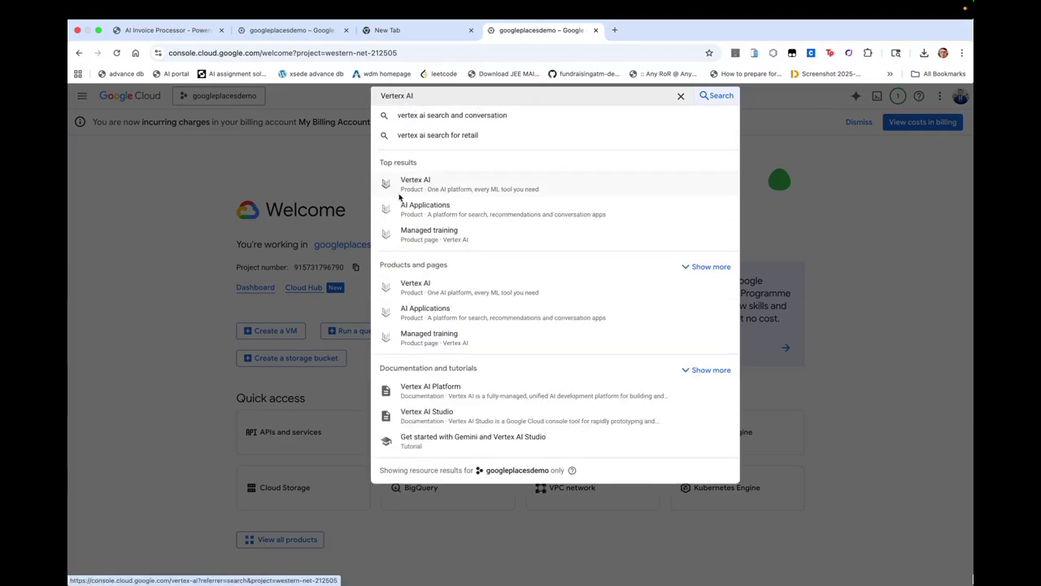
{"action": "left_click", "coordinate": [399, 187]}
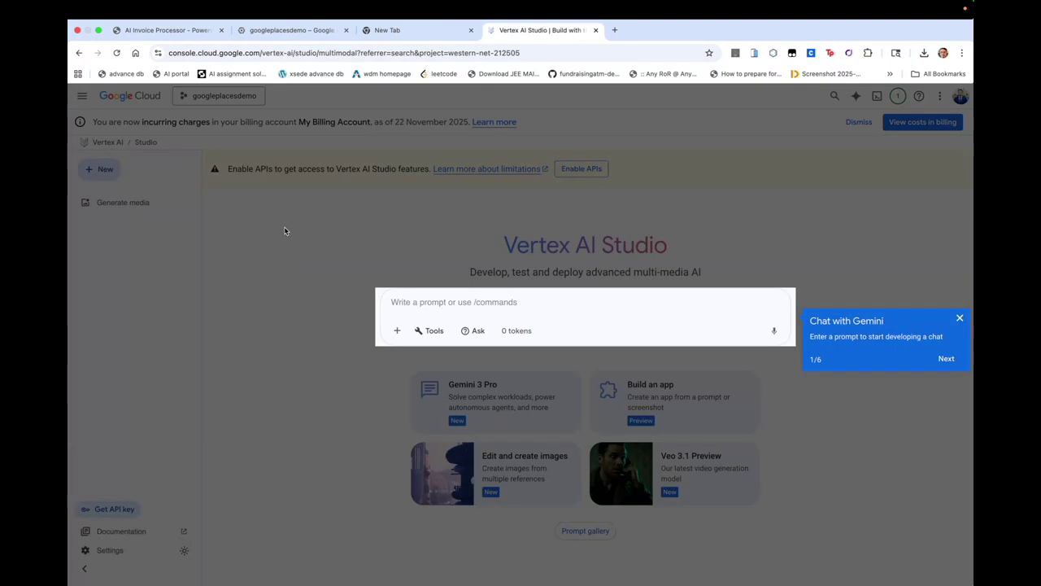
{"action": "left_click", "coordinate": [959, 319]}
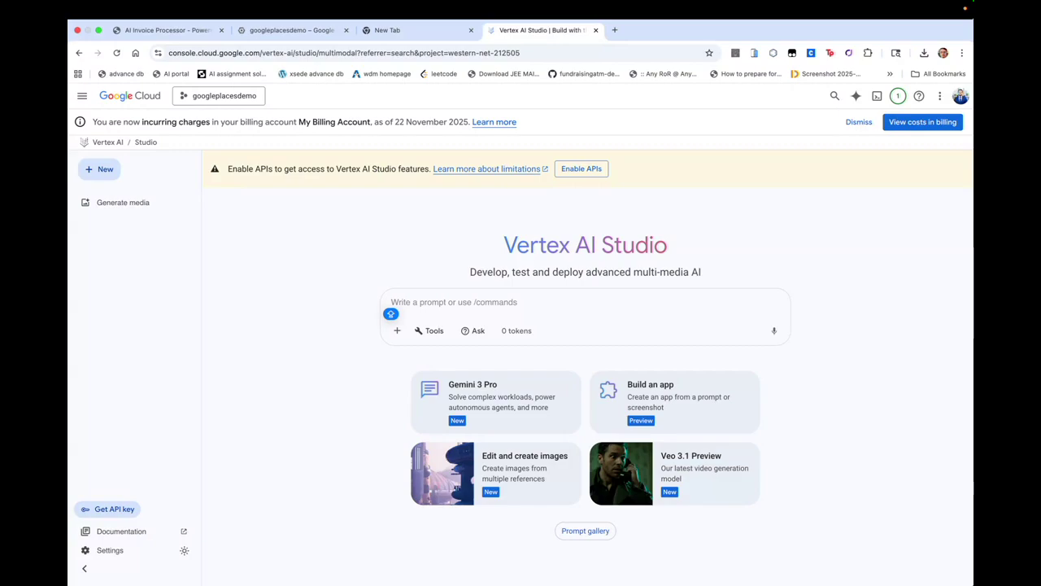
Open the Vertex AI Studio API keys page and review the sample curl request.
{"action": "left_click", "coordinate": [82, 512]}
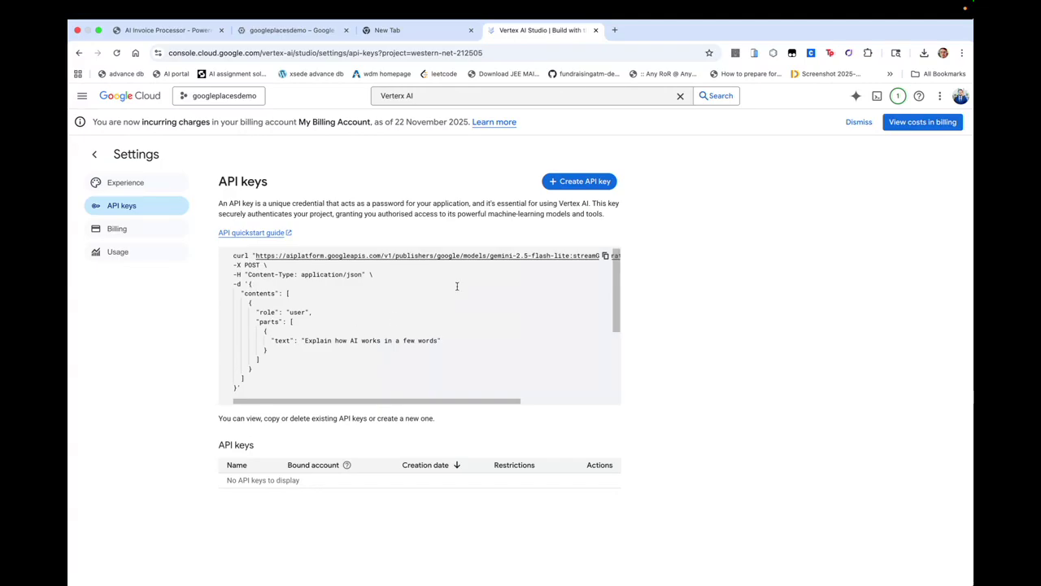
{"action": "scroll", "coordinate": [481, 265], "scroll_direction": "right", "scroll_amount": 5}
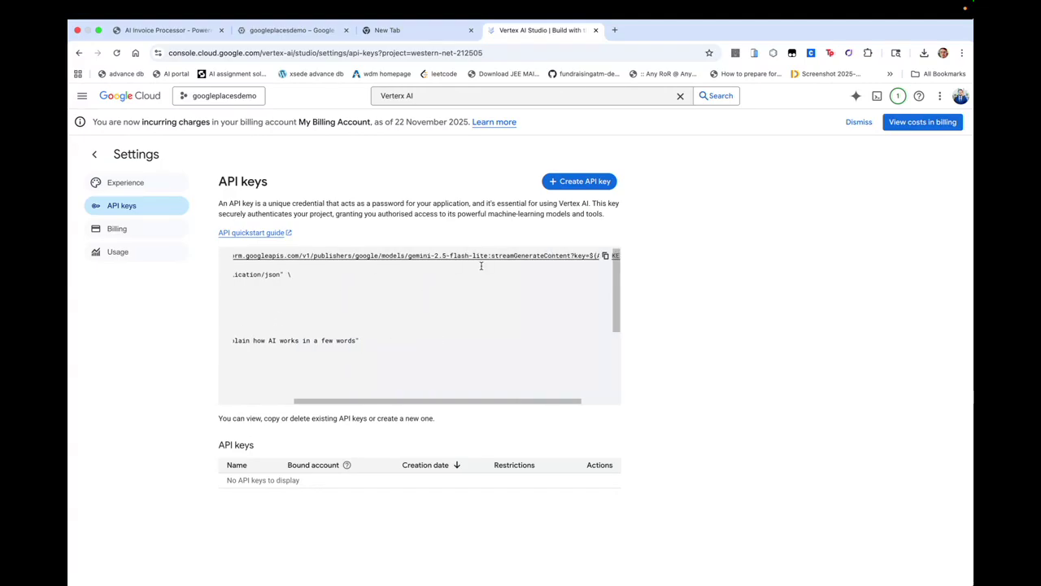
{"action": "scroll", "coordinate": [481, 265], "scroll_direction": "left", "scroll_amount": 5}
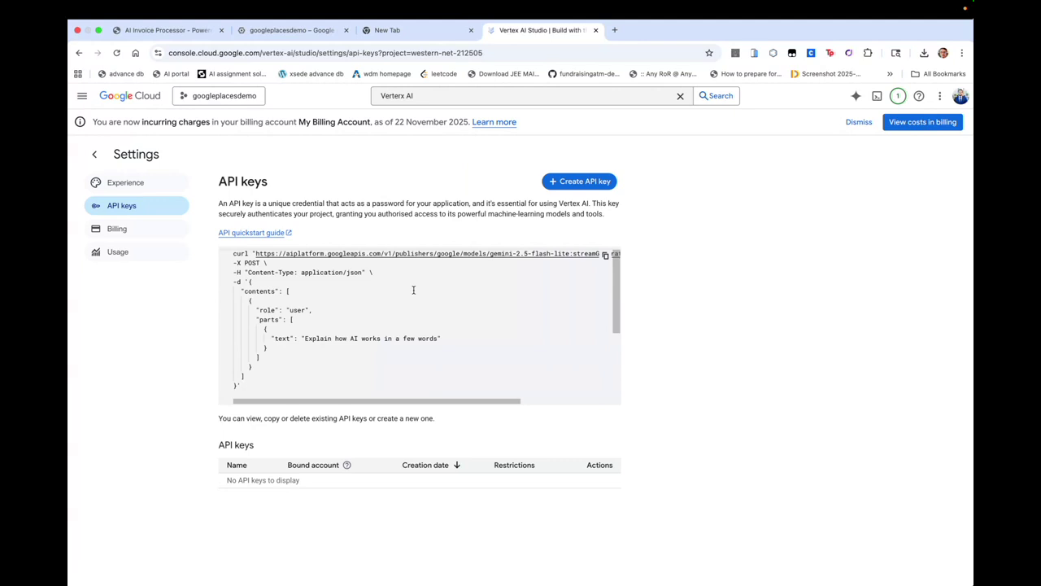
{"action": "mouse_move", "coordinate": [112, 4]}
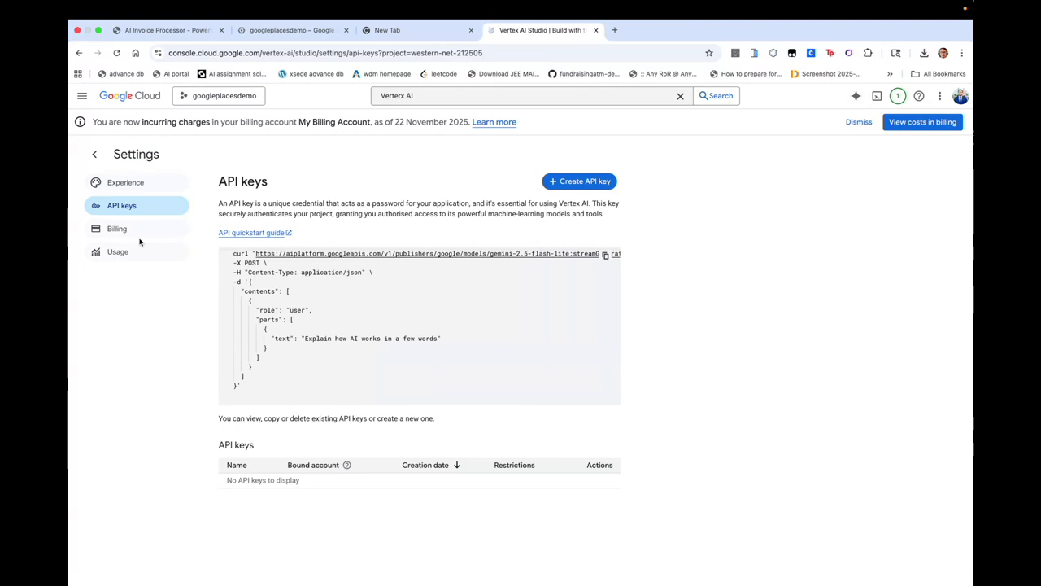
Search the console for "Google Cloud storage api" and show the full search results.
{"action": "left_click", "coordinate": [422, 98]}
{"action": "key", "text": "super+a"}
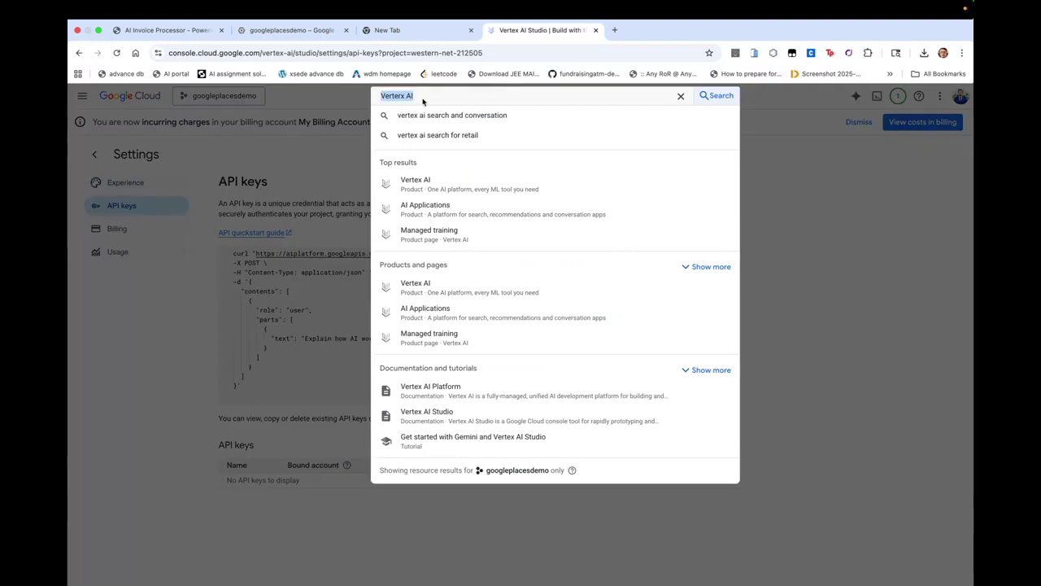
{"action": "type", "text": "goOGLE"}
{"action": "key", "text": "BackSpace"}
{"action": "key", "text": "BackSpace"}
{"action": "key", "text": "BackSpace"}
{"action": "key", "text": "BackSpace"}
{"action": "key", "text": "BackSpace"}
{"action": "key", "text": "BackSpace"}
{"action": "type", "text": "Google Cloud s"}
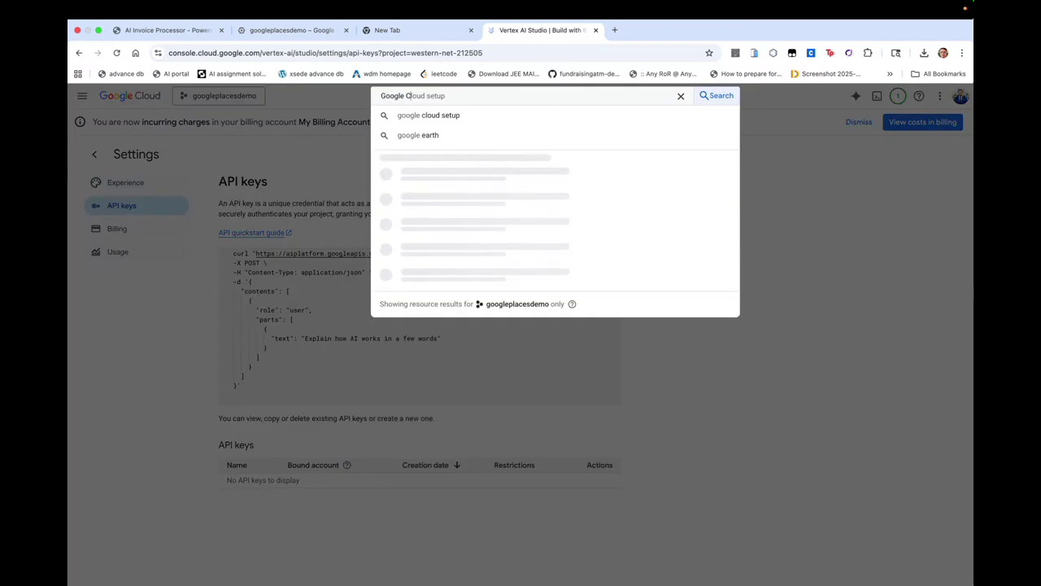
{"action": "type", "text": "toa"}
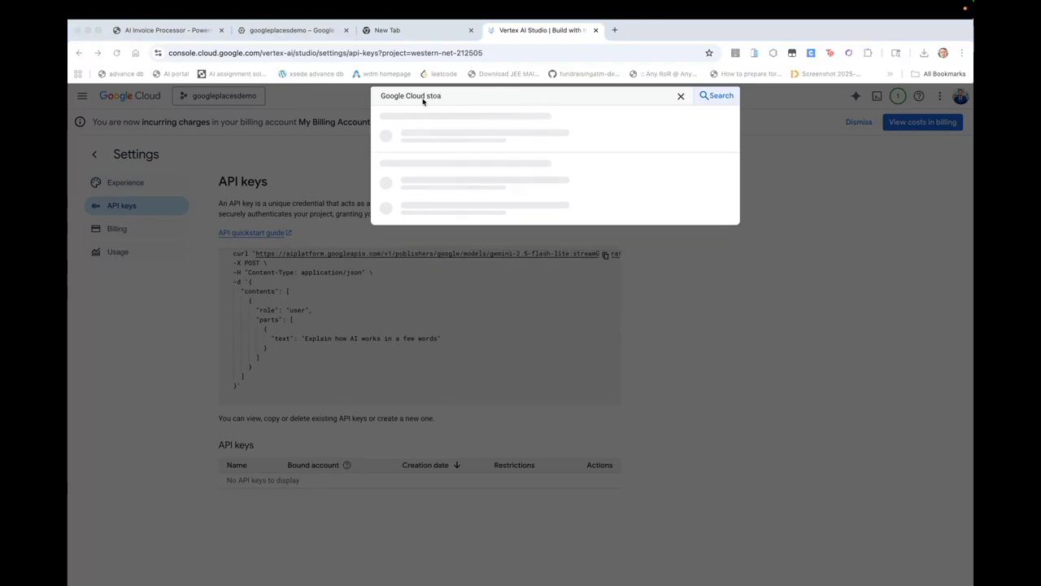
{"action": "left_click", "coordinate": [489, 247]}
{"action": "key", "text": "BackSpace"}
{"action": "type", "text": "rage api"}
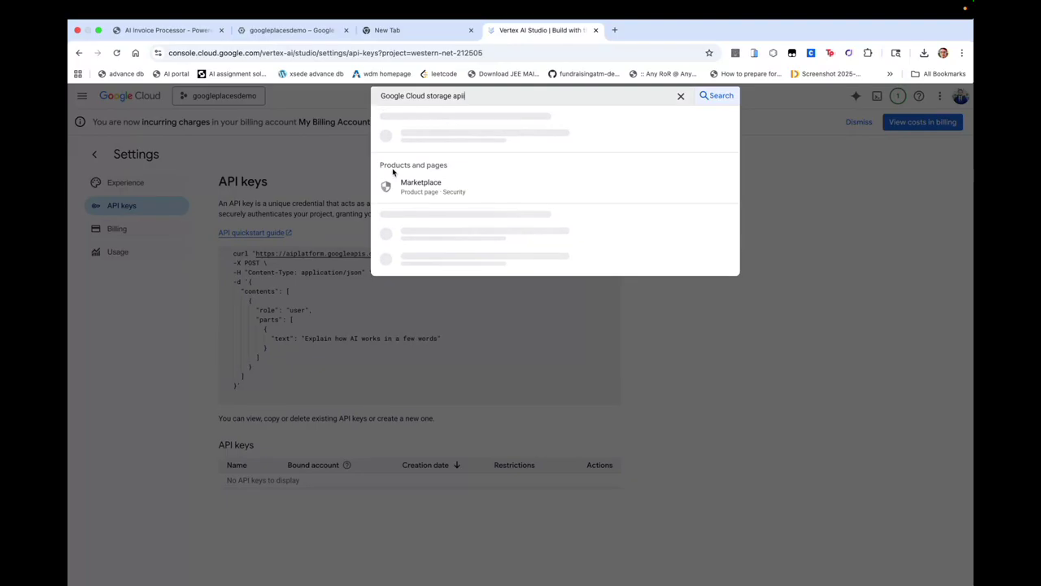
{"action": "type", "text": "i"}
{"action": "key", "text": "Return"}
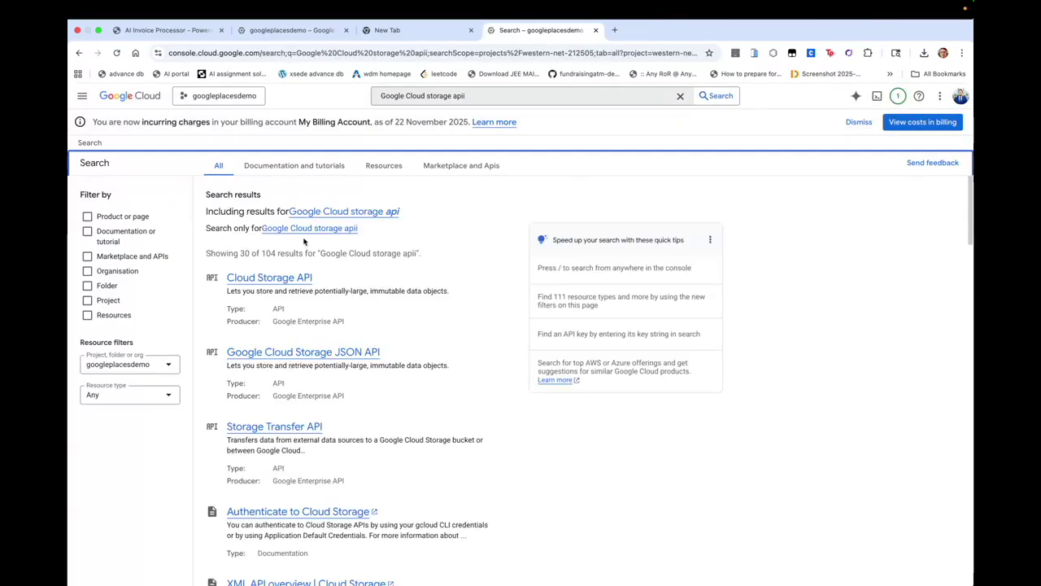
Open the Cloud Storage API product page and look over its details.
{"action": "left_click", "coordinate": [229, 280]}
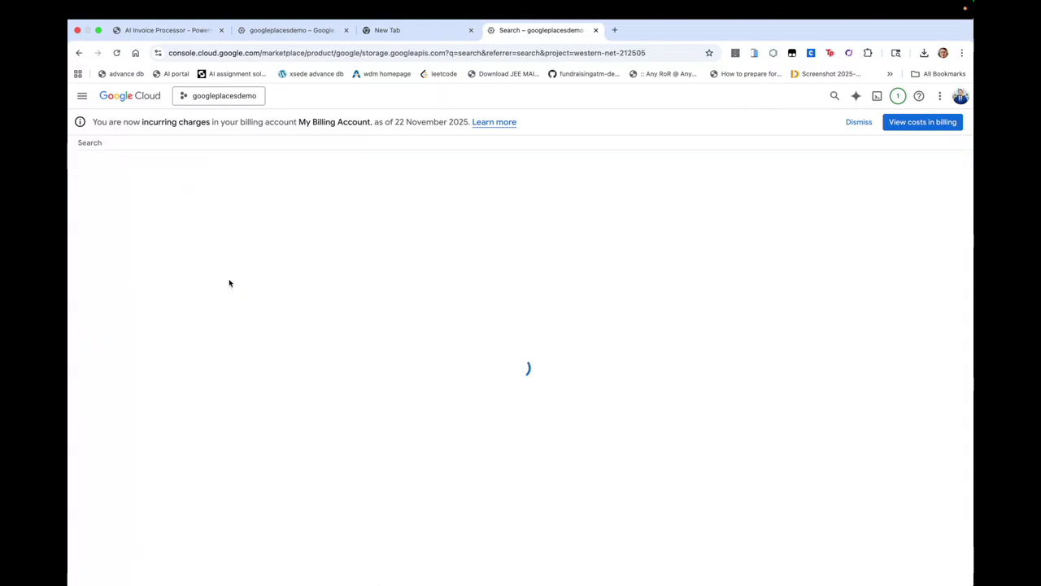
{"action": "scroll", "coordinate": [268, 346], "scroll_direction": "down", "scroll_amount": 1}
{"action": "scroll", "coordinate": [268, 347], "scroll_direction": "down", "scroll_amount": 1}
{"action": "scroll", "coordinate": [244, 309], "scroll_direction": "up", "scroll_amount": 2}
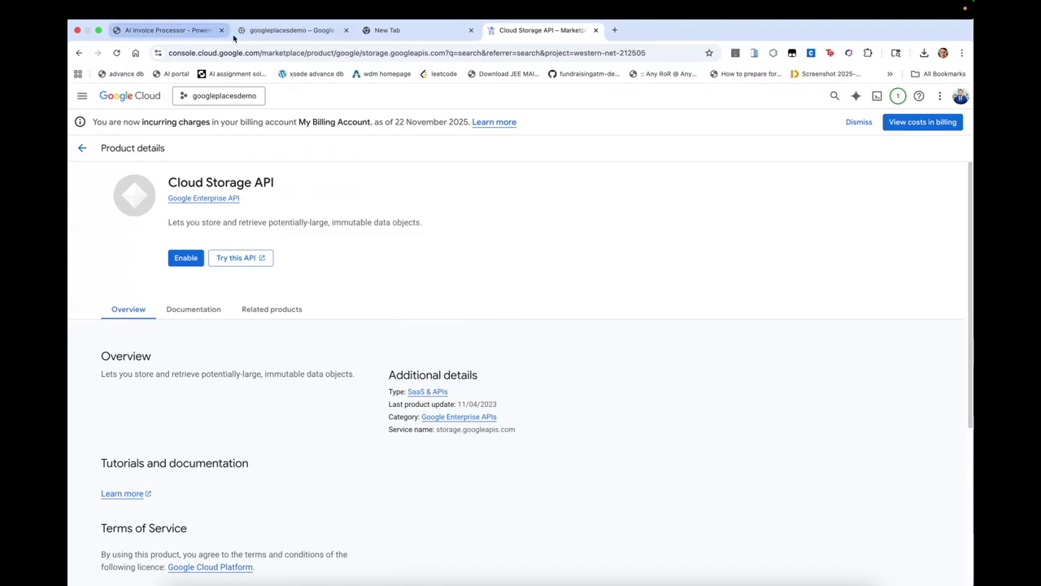
Restart Cloud Shell on the googleplacesdemo welcome page and enlarge its terminal area upward.
{"action": "left_click", "coordinate": [246, 32]}
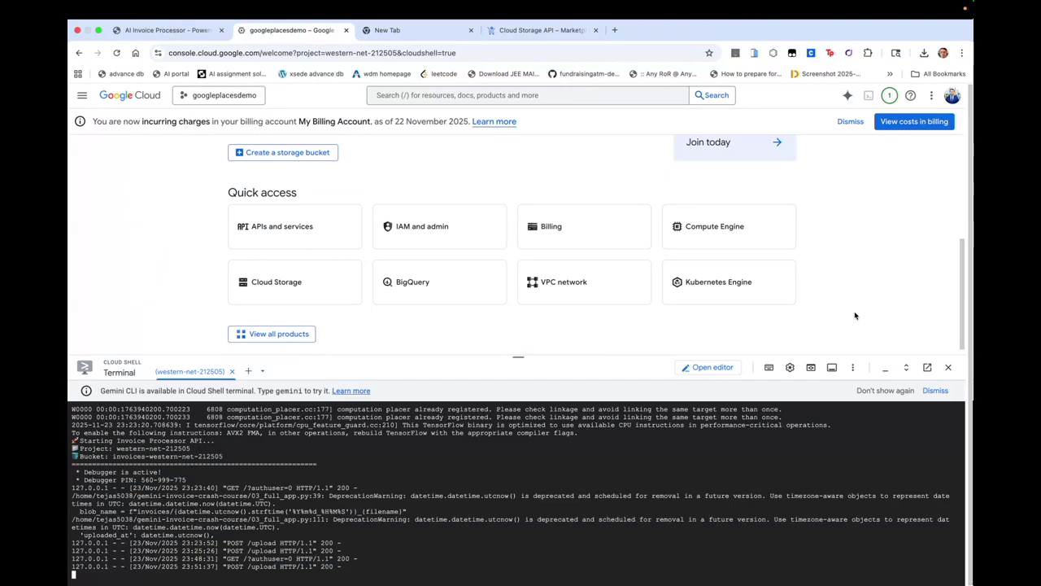
{"action": "left_click", "coordinate": [949, 368]}
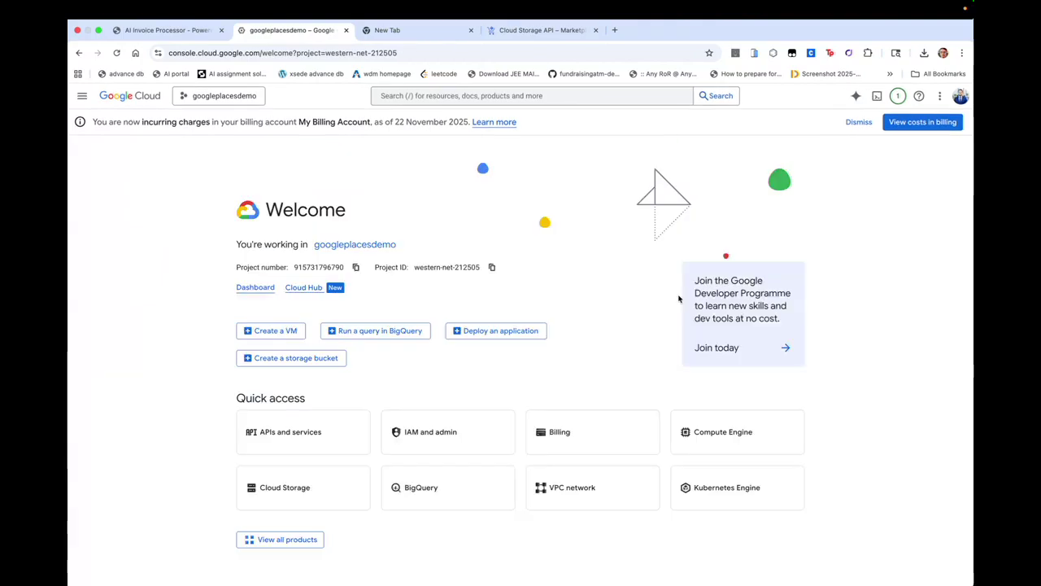
{"action": "left_click", "coordinate": [877, 97]}
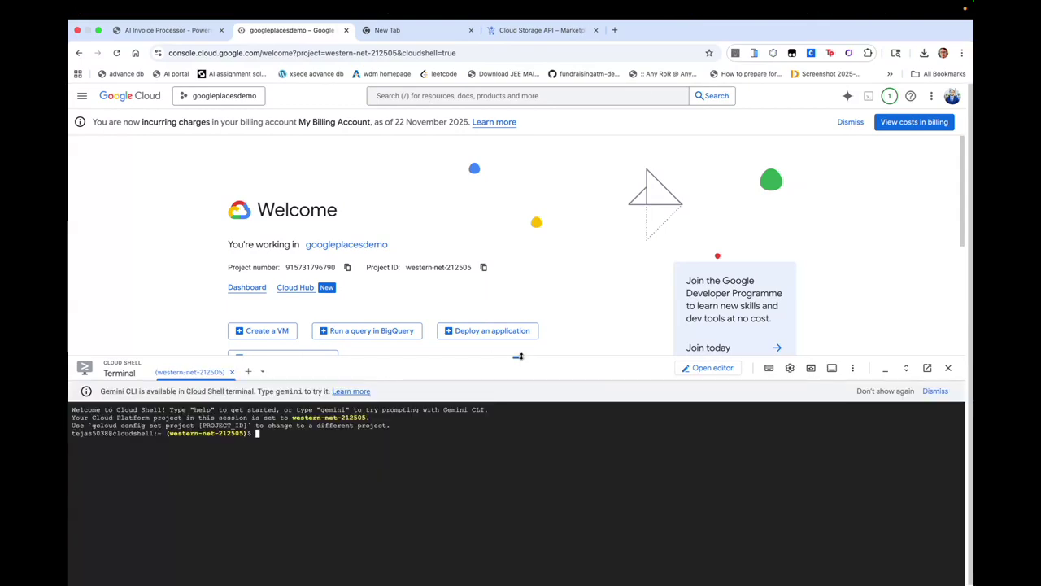
{"action": "left_click_drag", "start_coordinate": [521, 358], "coordinate": [518, 253]}
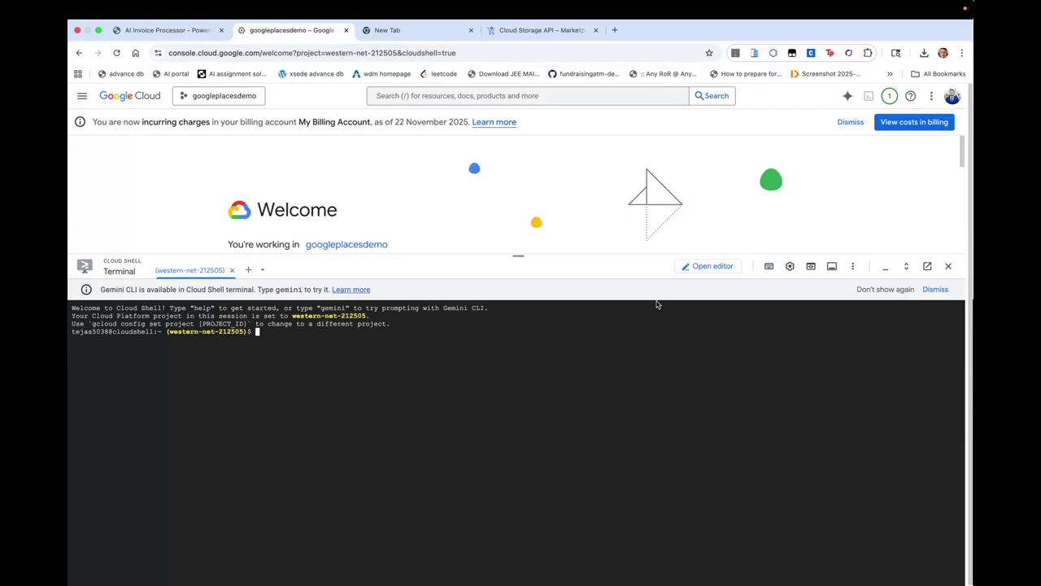
Open the Cloud Shell editor, check the gemini-invoice-crash-course folder, and close the Sample_Invoice_001 and Sample_Invoice_002 PDF files.
{"action": "left_click", "coordinate": [682, 273]}
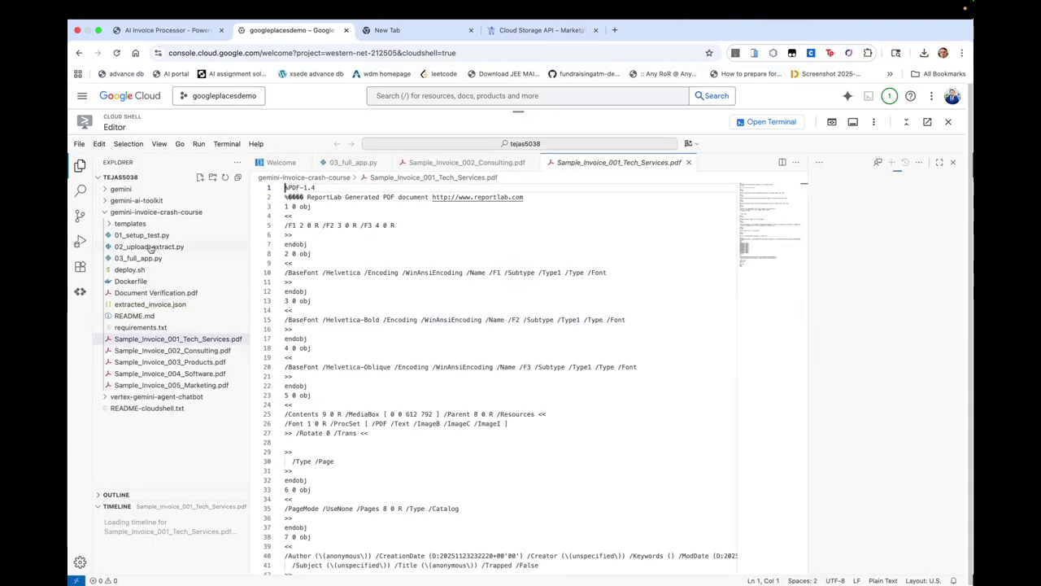
{"action": "left_click", "coordinate": [105, 214]}
{"action": "left_click", "coordinate": [105, 213]}
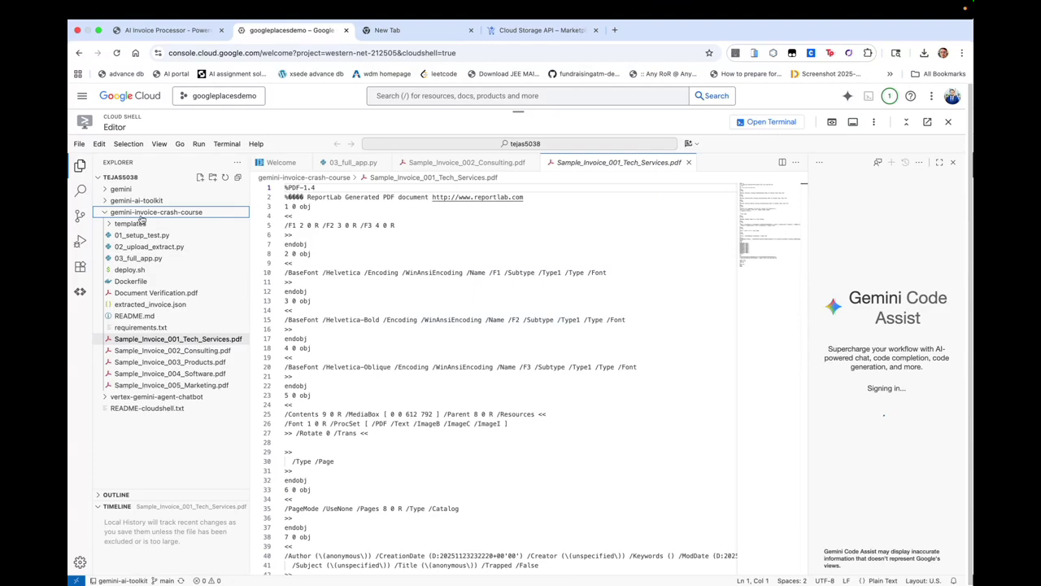
{"action": "left_click", "coordinate": [530, 163]}
{"action": "left_click", "coordinate": [538, 163]}
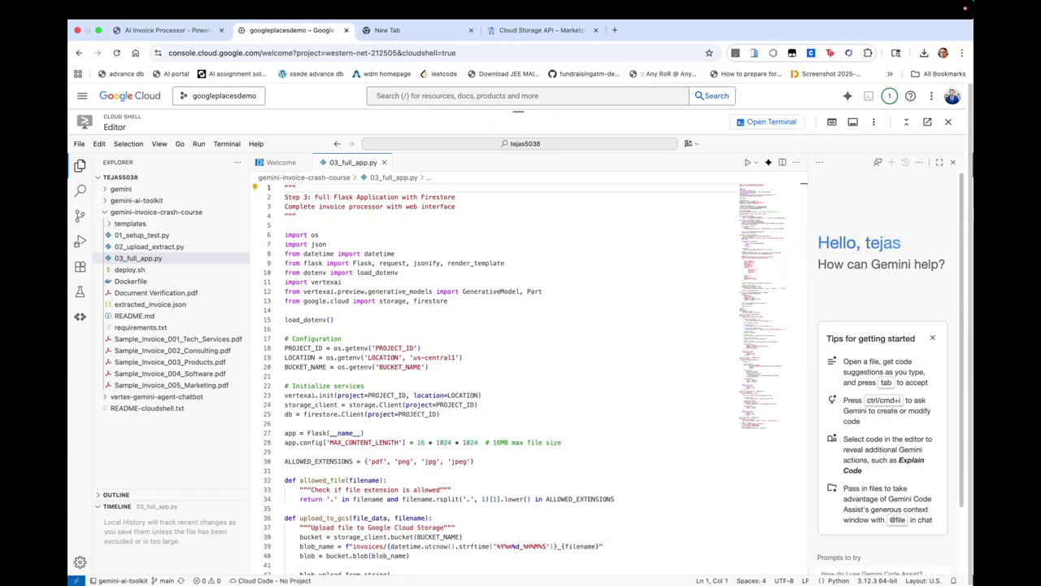
Return to the Cloud Shell terminal, run "gcloud auth application-default login", and answer Y to continue.
{"action": "left_click", "coordinate": [736, 122]}
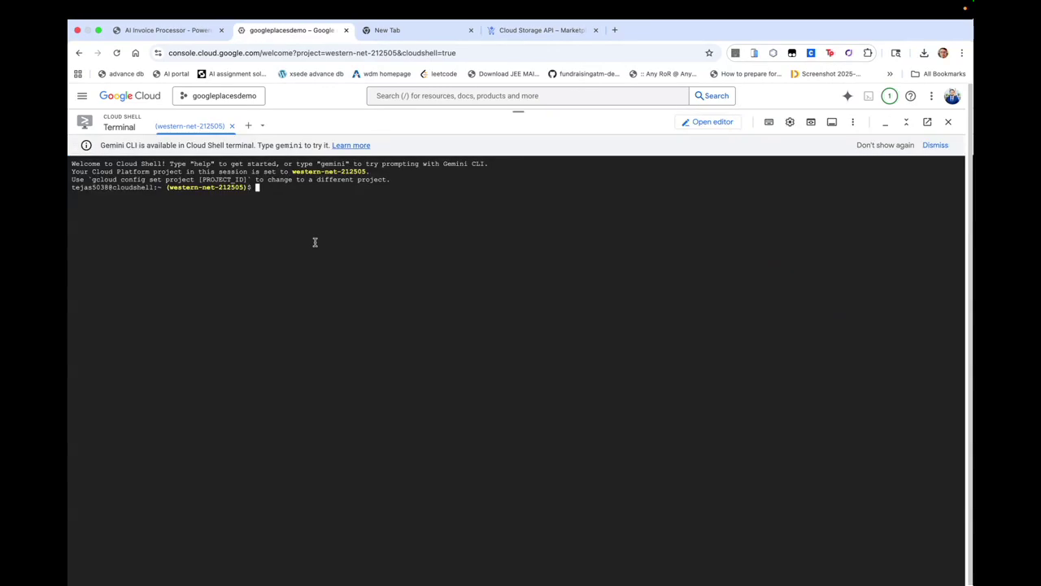
{"action": "type", "text": "gcloud auth application-default login"}
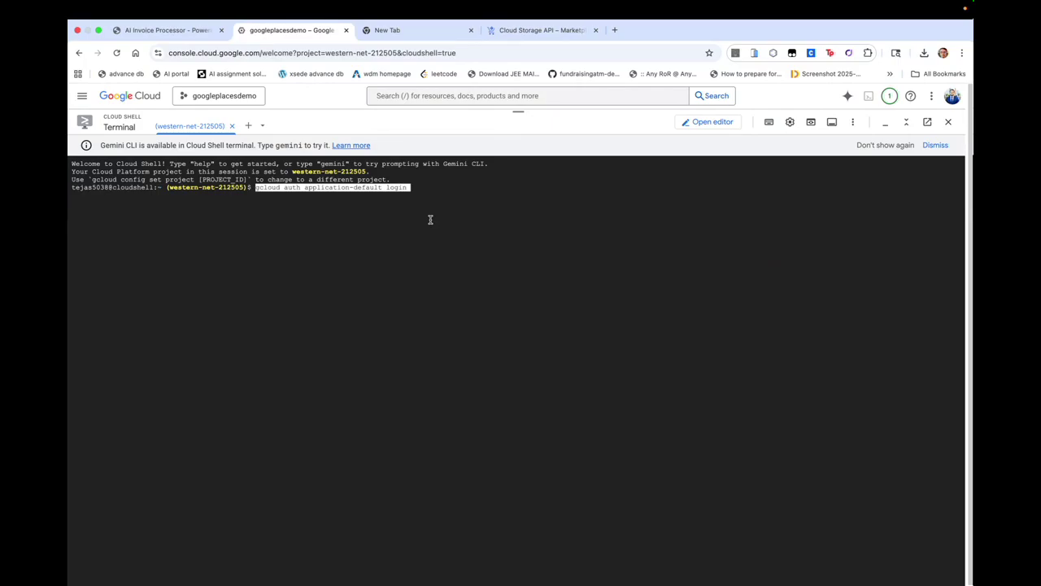
{"action": "key", "text": "Return"}
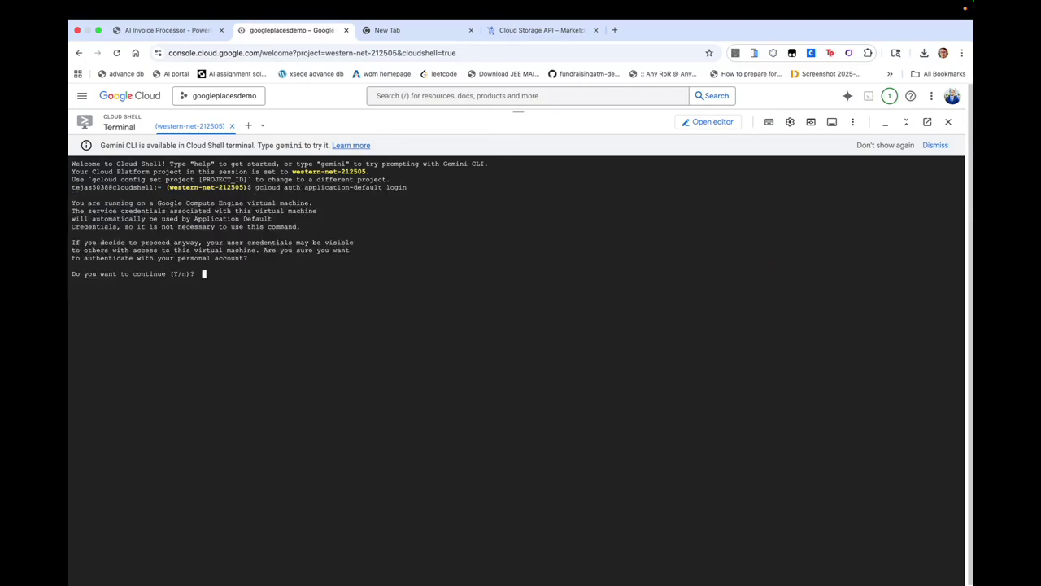
{"action": "type", "text": "Y"}
{"action": "key", "text": "Return"}
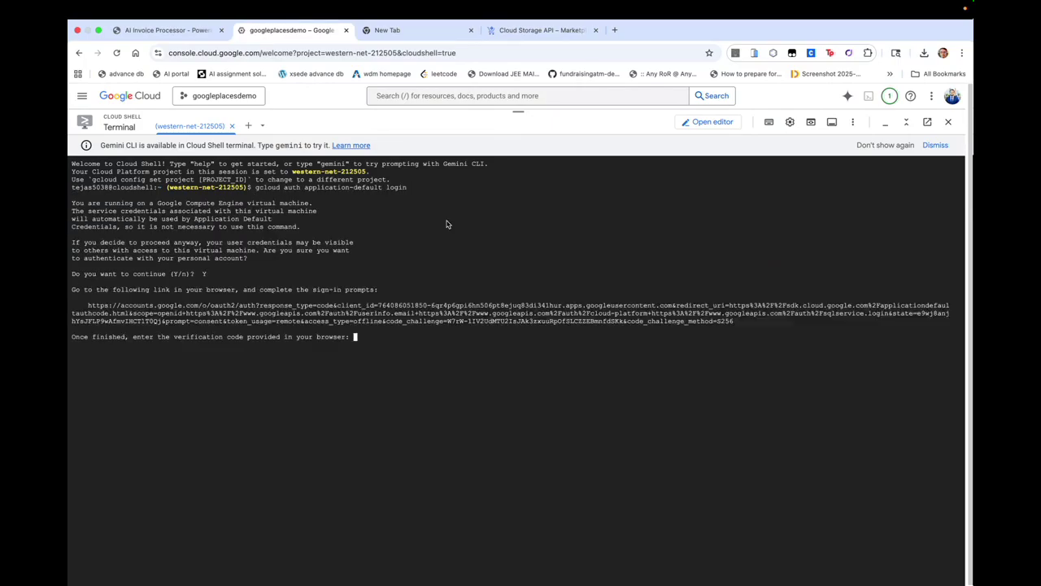
Authorize Google Auth Library through the terminal's sign-in link using the personal Gmail account, and copy the authorization code.
{"action": "left_click", "coordinate": [91, 309]}
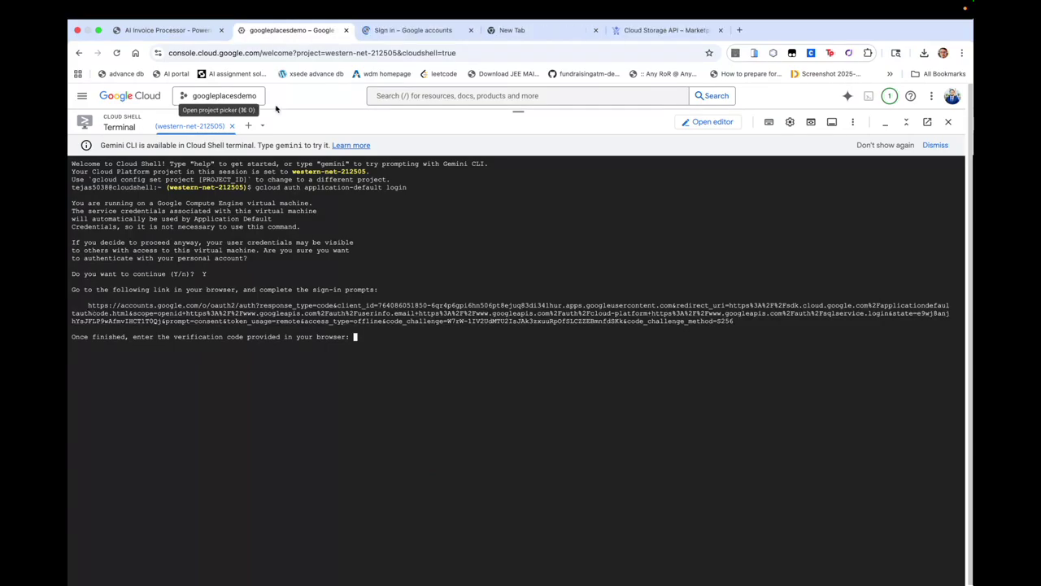
{"action": "left_click_drag", "start_coordinate": [407, 30], "coordinate": [541, 31]}
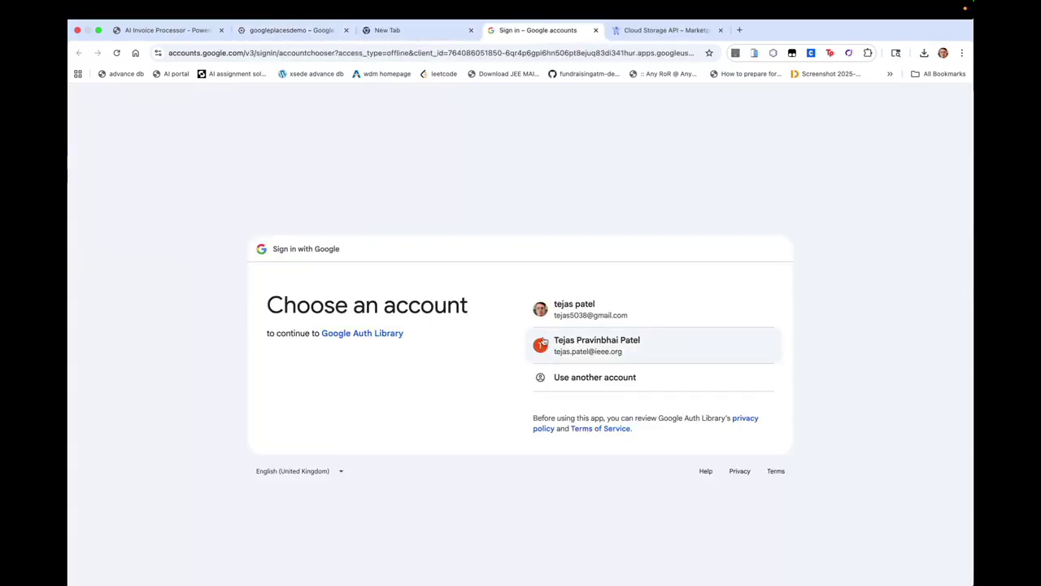
{"action": "left_click", "coordinate": [535, 314]}
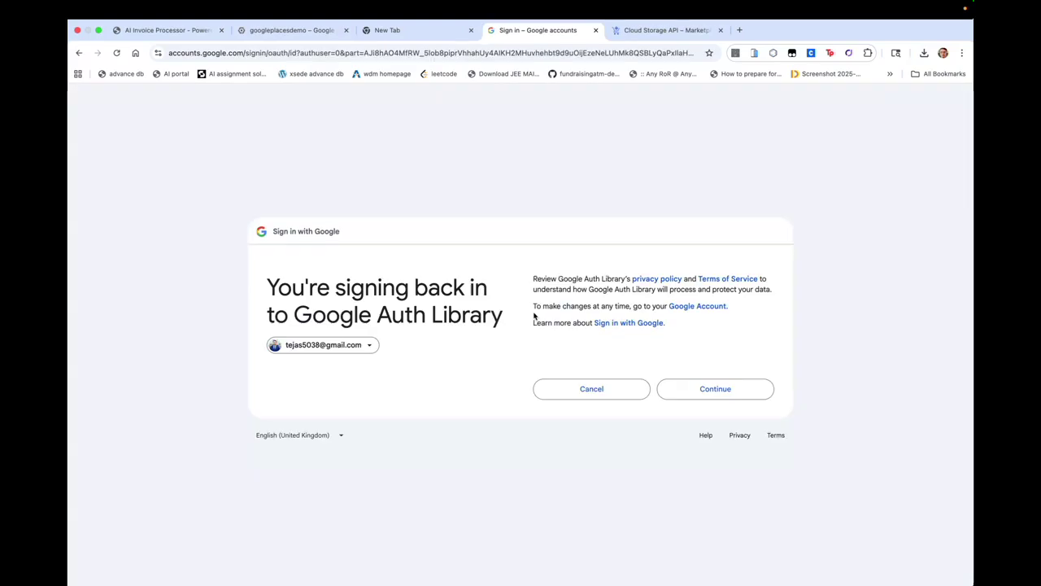
{"action": "left_click", "coordinate": [683, 421]}
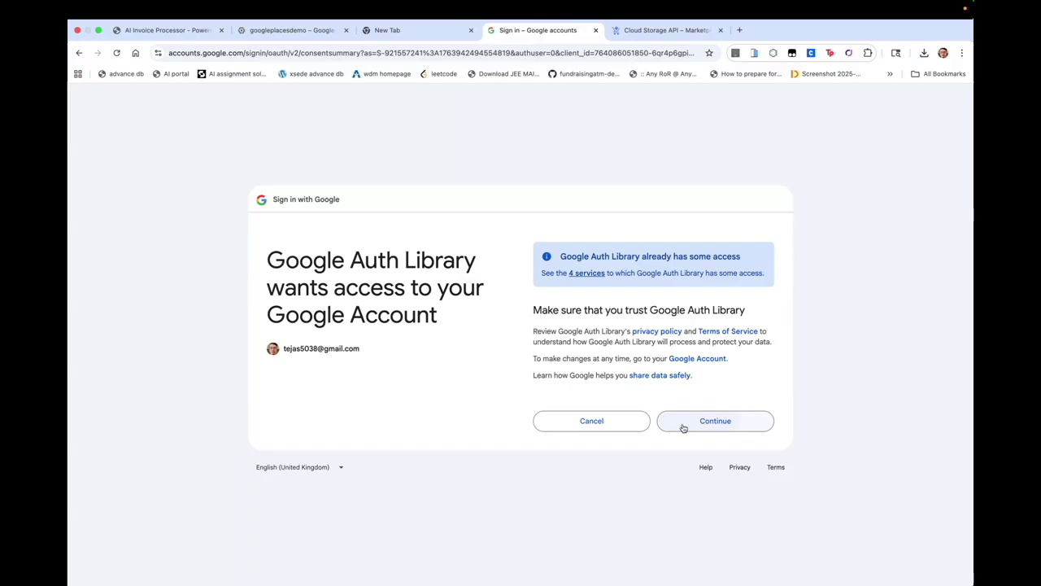
{"action": "left_click", "coordinate": [684, 426]}
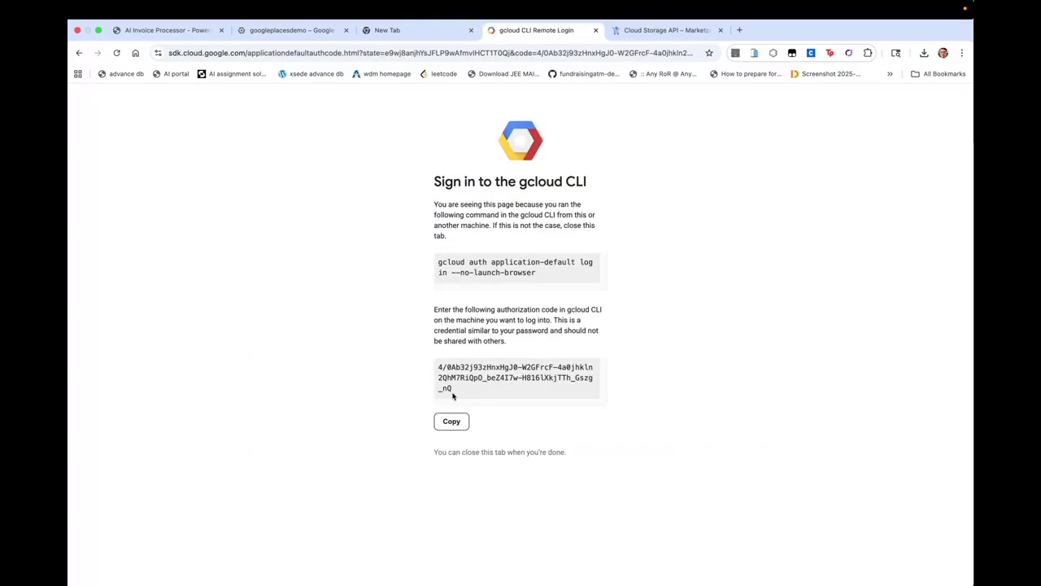
{"action": "left_click", "coordinate": [448, 423]}
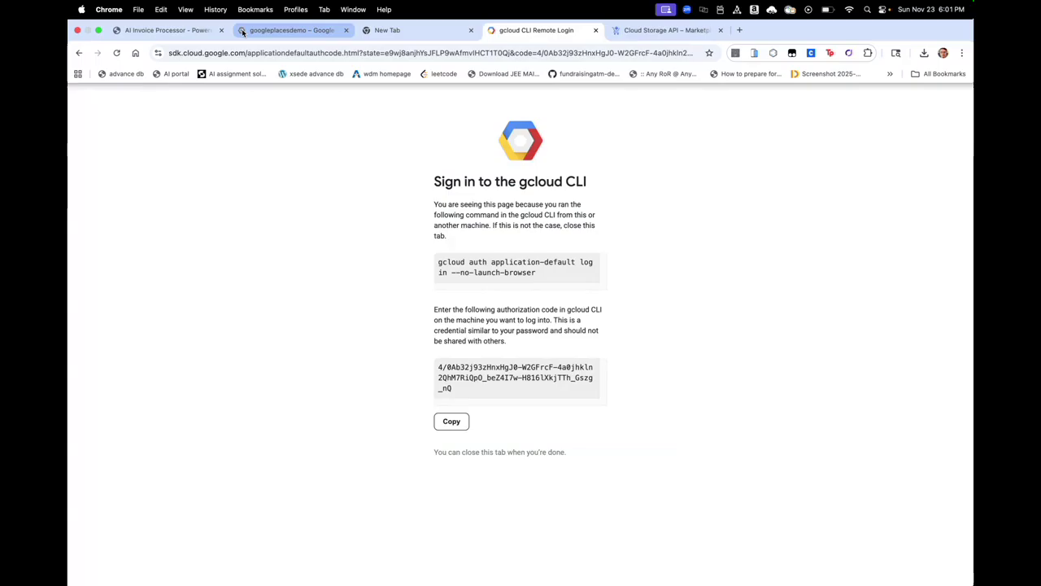
Complete the application-default login by submitting the copied authorization code in the Cloud Shell terminal, and review the quota project message.
{"action": "left_click", "coordinate": [288, 30]}
{"action": "key", "text": "super+v"}
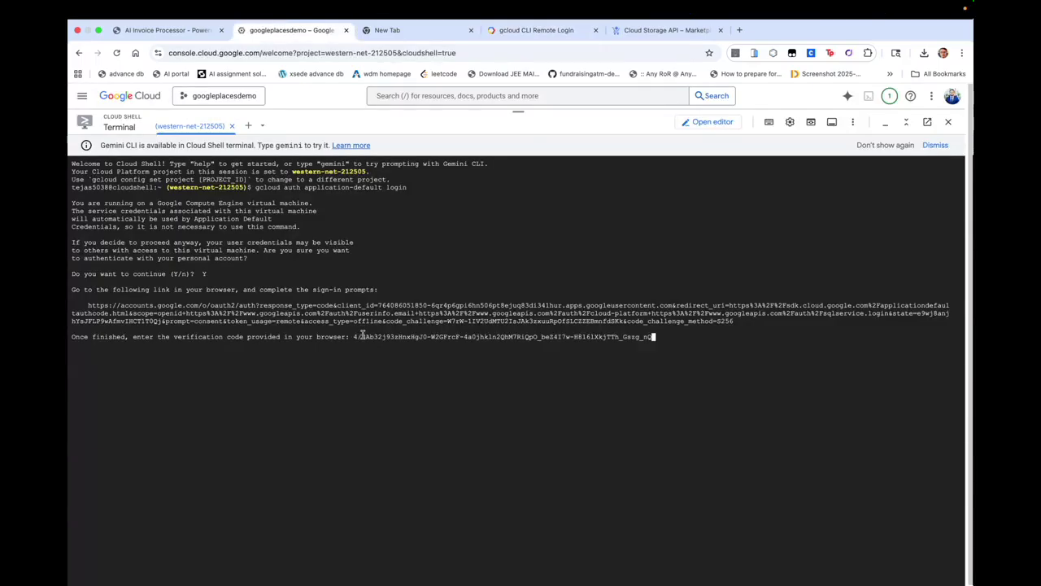
{"action": "key", "text": "Return"}
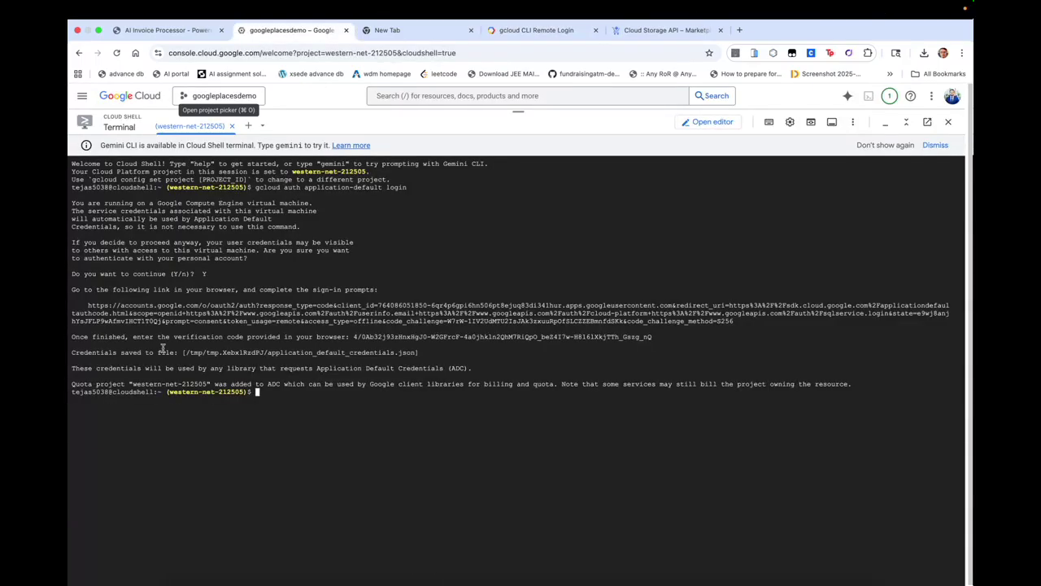
{"action": "left_click_drag", "start_coordinate": [72, 383], "coordinate": [283, 383]}
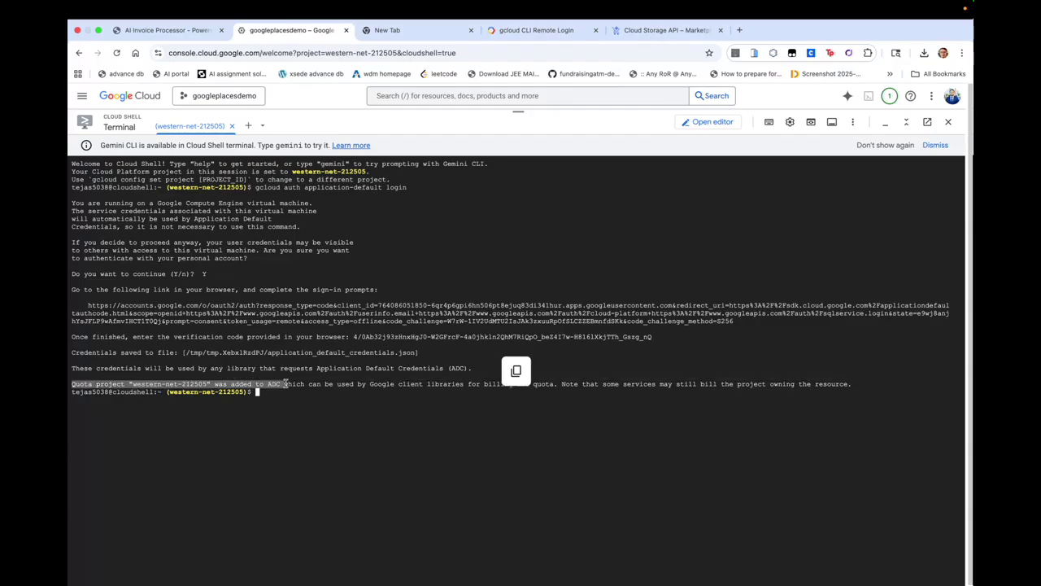
{"action": "left_click", "coordinate": [348, 382]}
{"action": "double_click", "coordinate": [348, 382]}
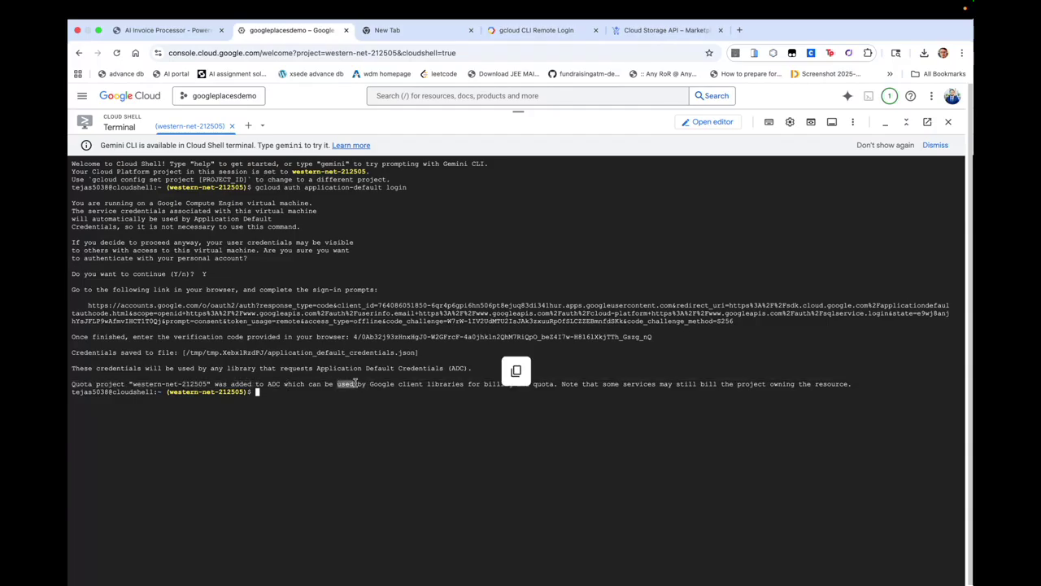
{"action": "left_click", "coordinate": [358, 383]}
{"action": "left_click_drag", "start_coordinate": [371, 383], "coordinate": [469, 385]}
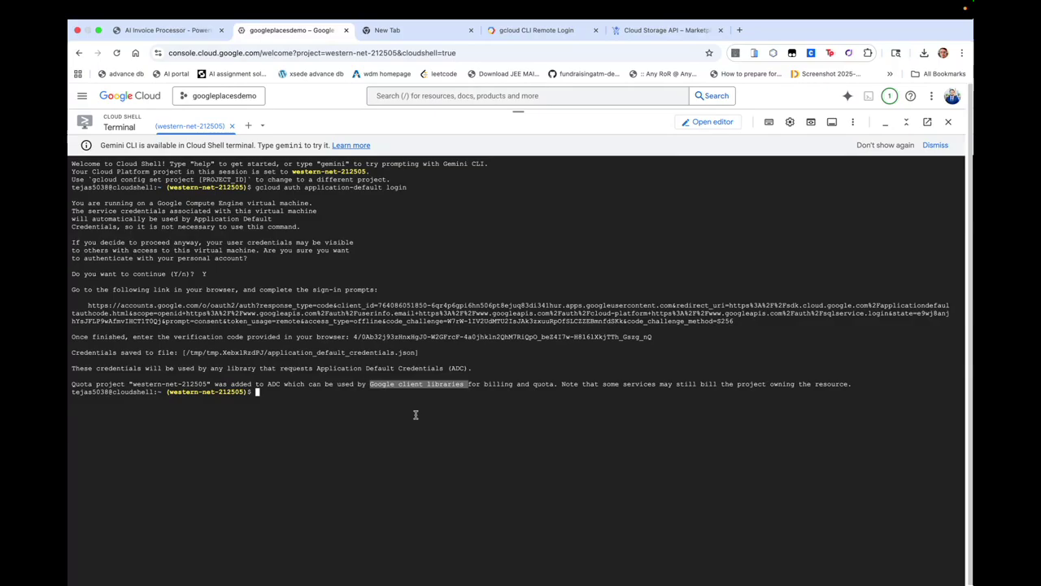
Open requirements.txt from the gemini-invoice-crash-course folder in the Cloud Shell editor and review its listed Python dependencies.
{"action": "left_click", "coordinate": [683, 123]}
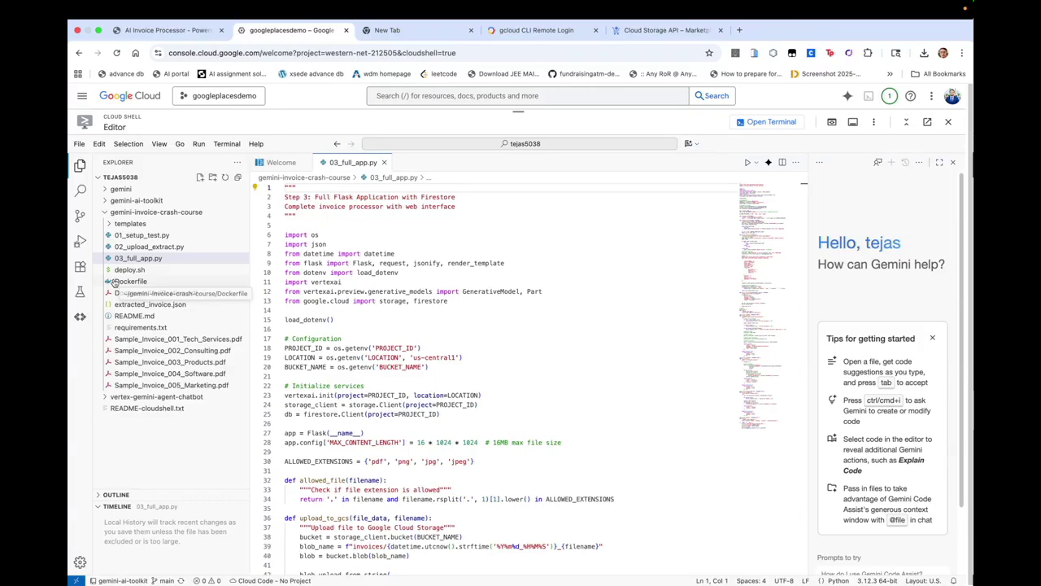
{"action": "left_click", "coordinate": [115, 330]}
{"action": "left_click_drag", "start_coordinate": [338, 244], "coordinate": [284, 187]}
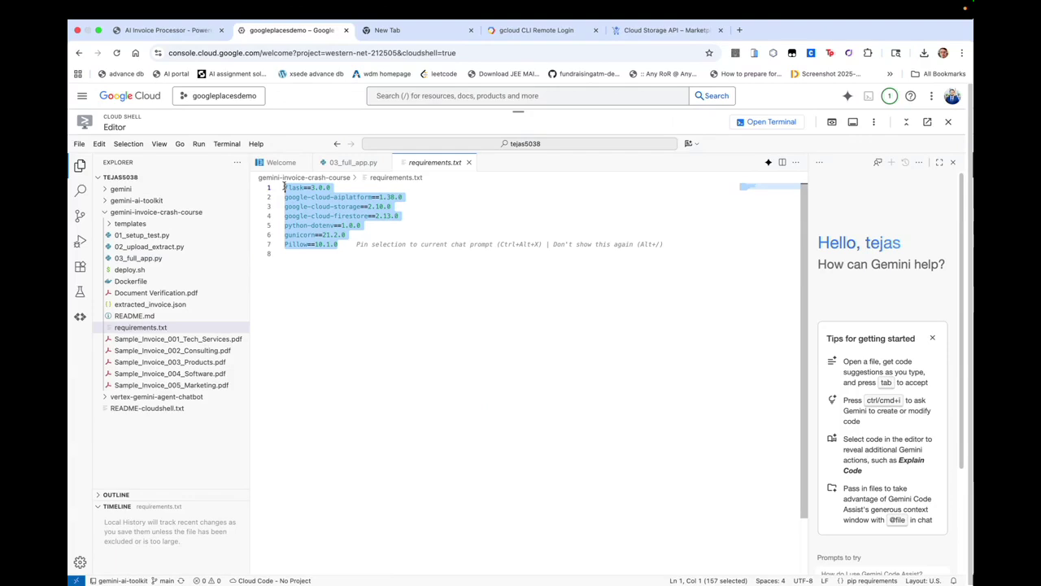
{"action": "left_click", "coordinate": [360, 253]}
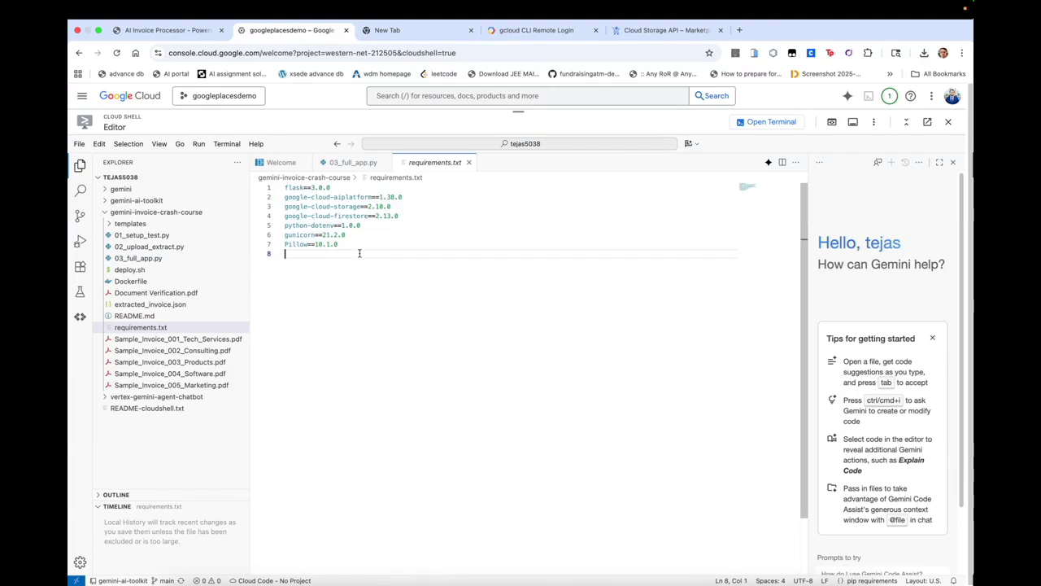
{"action": "left_click_drag", "start_coordinate": [353, 250], "coordinate": [282, 187]}
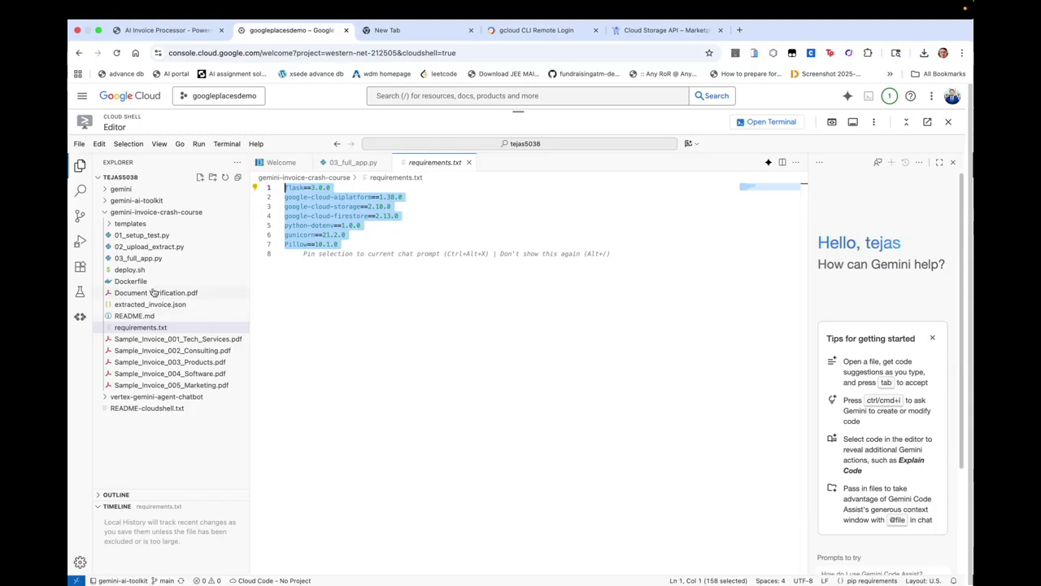
Expand the templates folder, open README.md, and skim its overview and Quick Start instructions.
{"action": "left_click", "coordinate": [105, 226]}
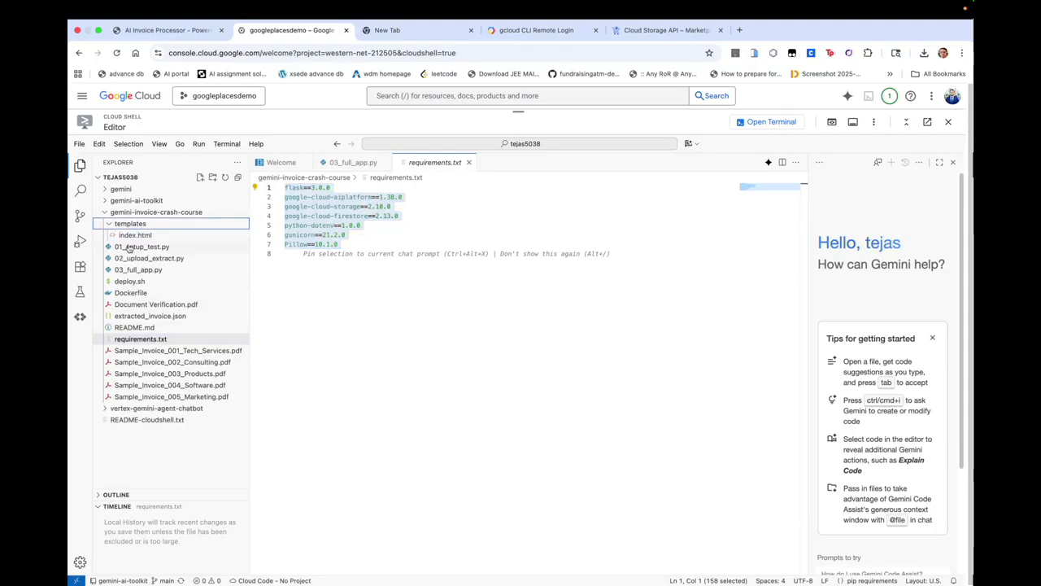
{"action": "left_click", "coordinate": [122, 327]}
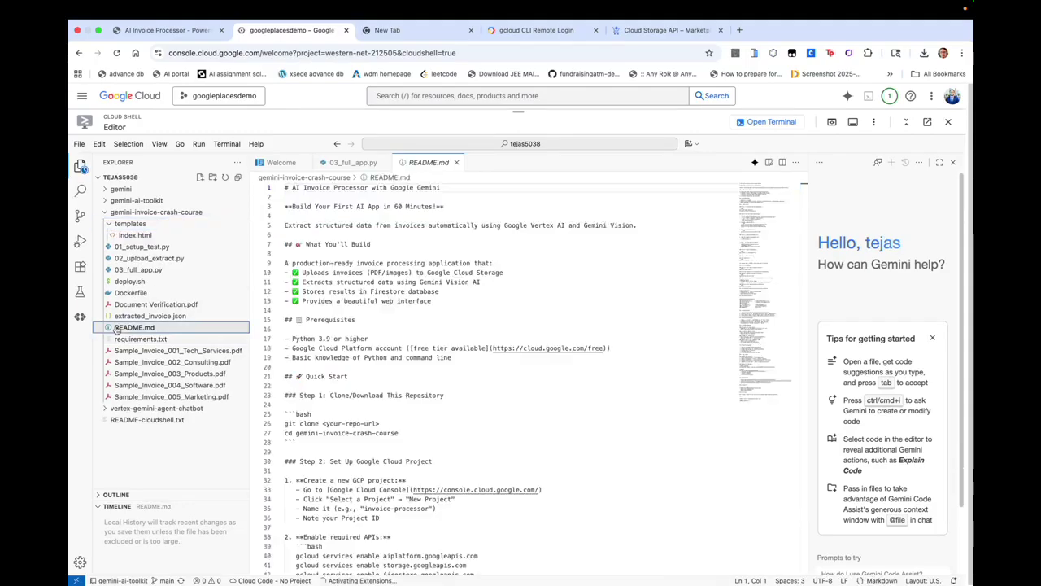
{"action": "scroll", "coordinate": [402, 401], "scroll_direction": "down", "scroll_amount": 2}
{"action": "scroll", "coordinate": [402, 401], "scroll_direction": "down", "scroll_amount": 4}
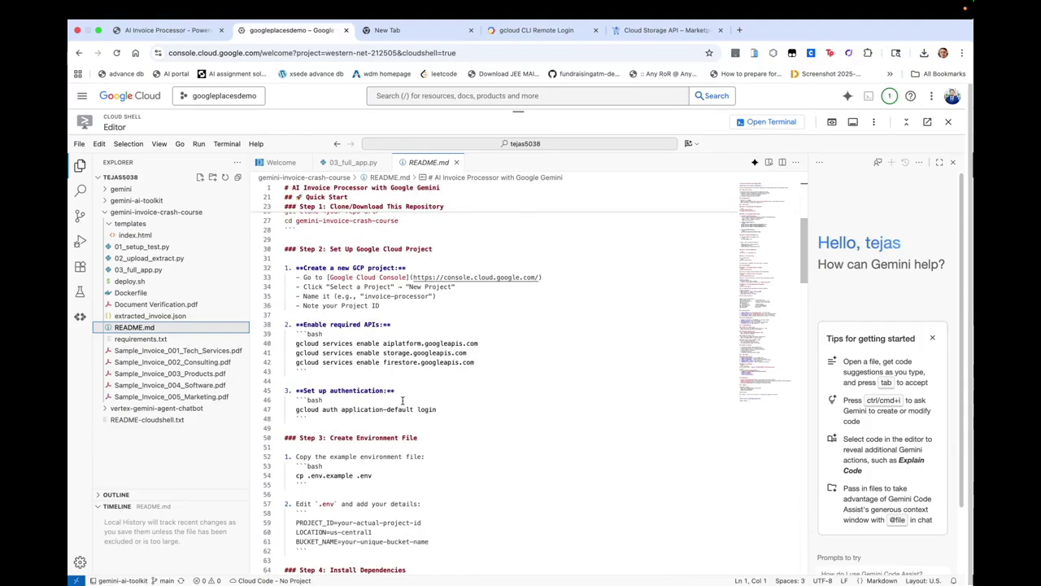
{"action": "scroll", "coordinate": [402, 400], "scroll_direction": "down", "scroll_amount": 2}
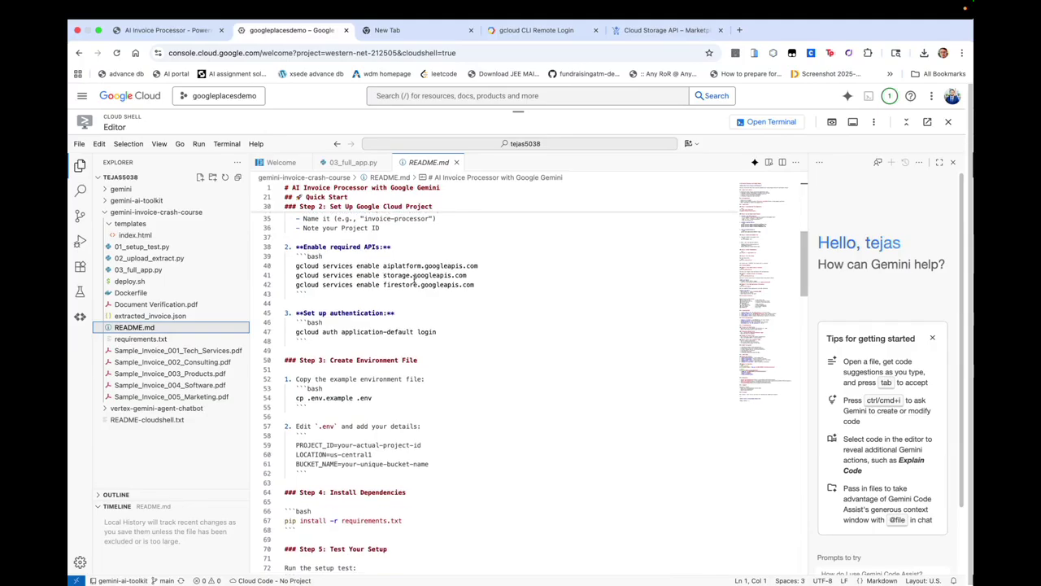
{"action": "scroll", "coordinate": [360, 441], "scroll_direction": "down", "scroll_amount": 3}
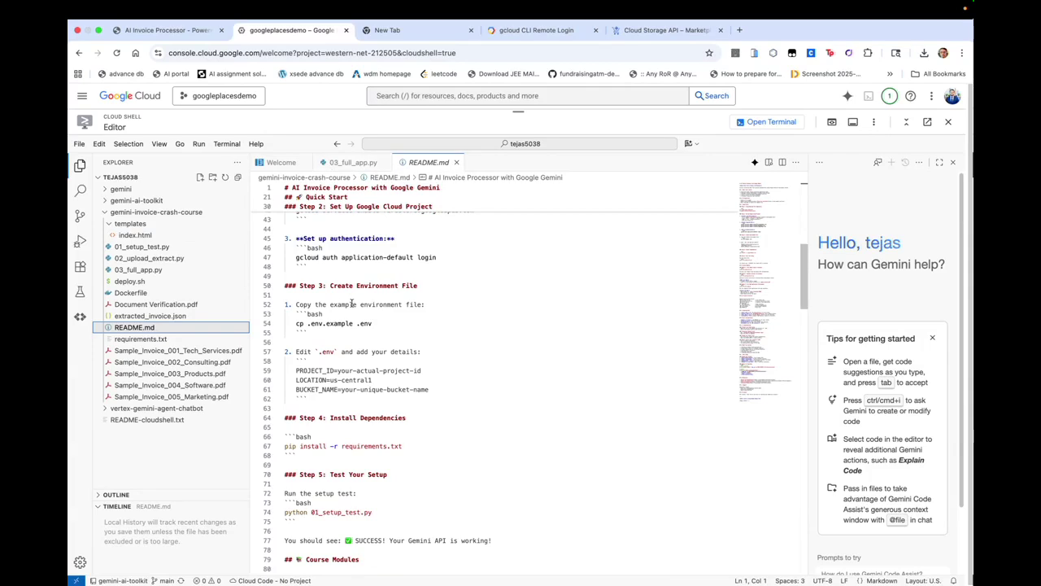
{"action": "scroll", "coordinate": [352, 305], "scroll_direction": "down", "scroll_amount": 3}
{"action": "scroll", "coordinate": [352, 309], "scroll_direction": "up", "scroll_amount": 15}
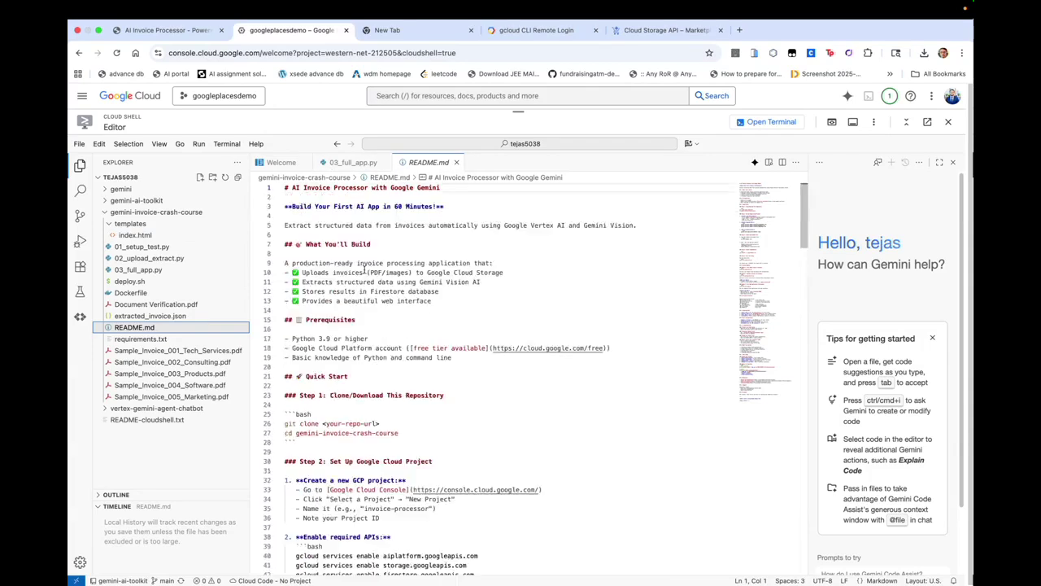
Review the README's repository cloning commands and its instructions for creating a new GCP project.
{"action": "scroll", "coordinate": [351, 313], "scroll_direction": "down", "scroll_amount": 5}
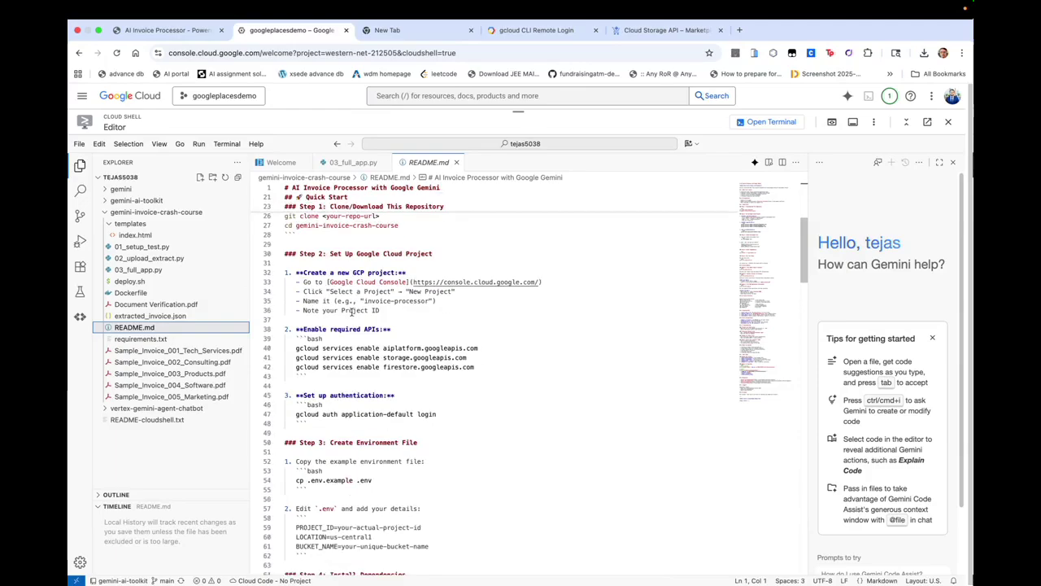
{"action": "left_click_drag", "start_coordinate": [294, 261], "coordinate": [284, 242]}
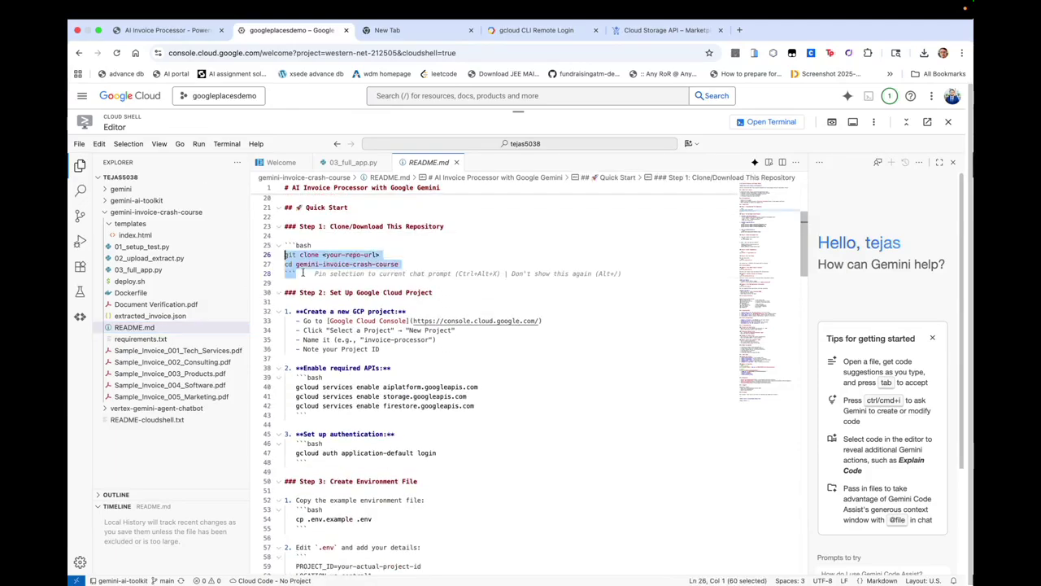
{"action": "scroll", "coordinate": [325, 313], "scroll_direction": "down", "scroll_amount": 2}
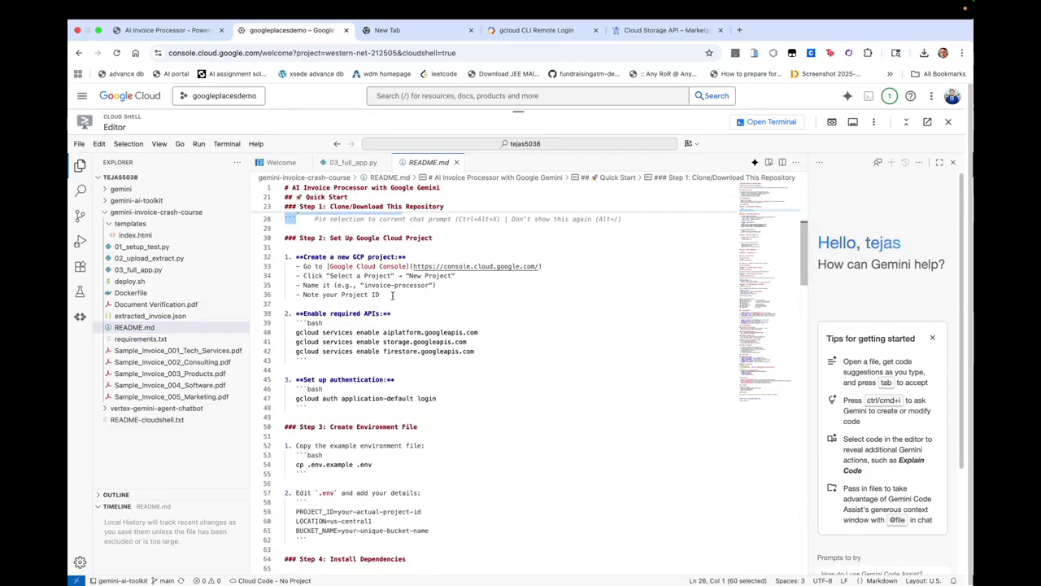
{"action": "left_click_drag", "start_coordinate": [392, 296], "coordinate": [300, 266]}
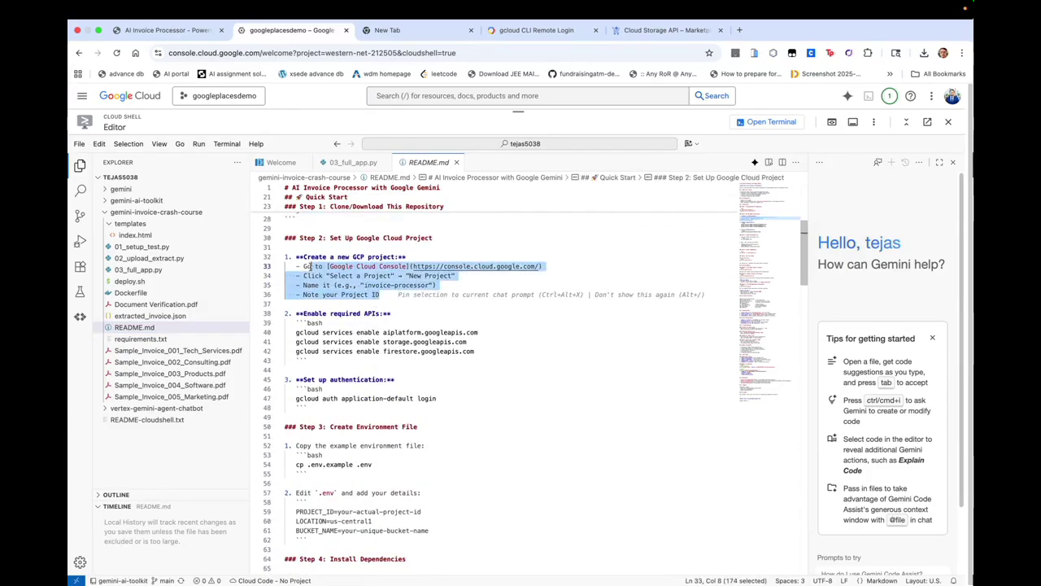
{"action": "scroll", "coordinate": [330, 308], "scroll_direction": "down", "scroll_amount": 3}
Copy "gcloud services enable aiplatform.googleapis.com" from the README's required APIs section and run it in the Cloud Shell terminal.
{"action": "left_click", "coordinate": [345, 261]}
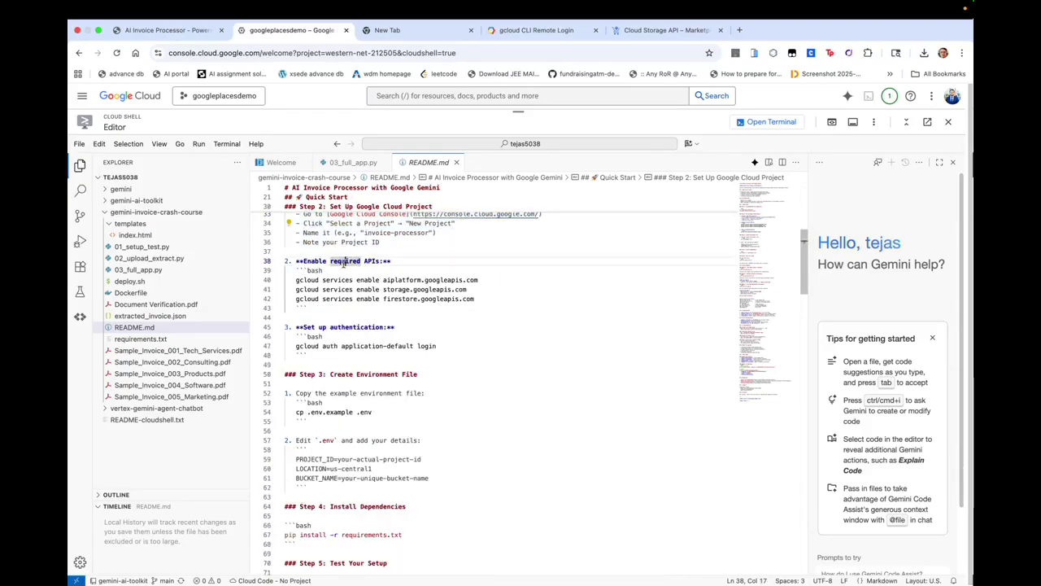
{"action": "triple_click", "coordinate": [345, 261]}
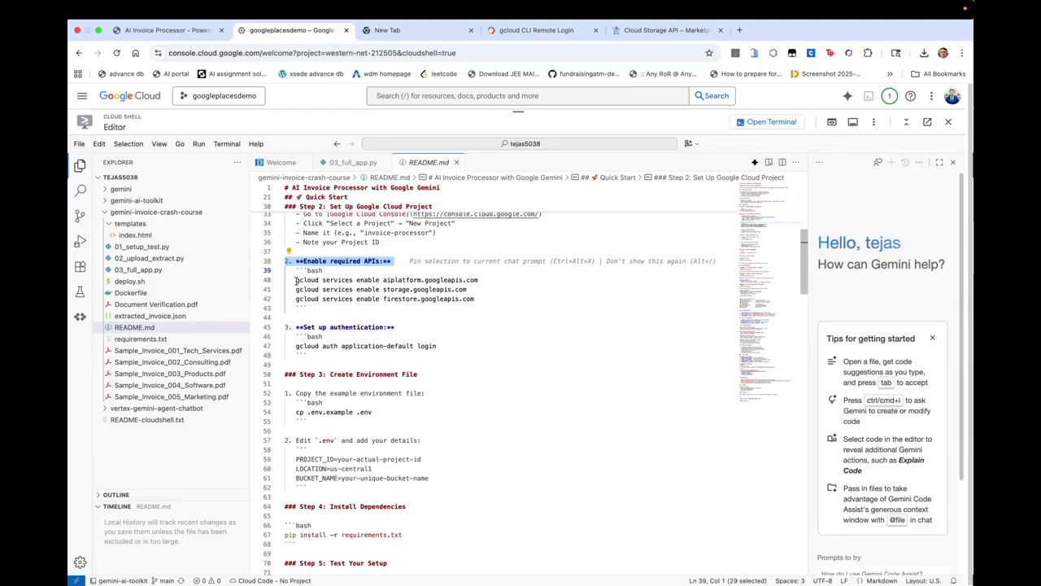
{"action": "left_click_drag", "start_coordinate": [297, 279], "coordinate": [480, 280]}
{"action": "key", "text": "super+c"}
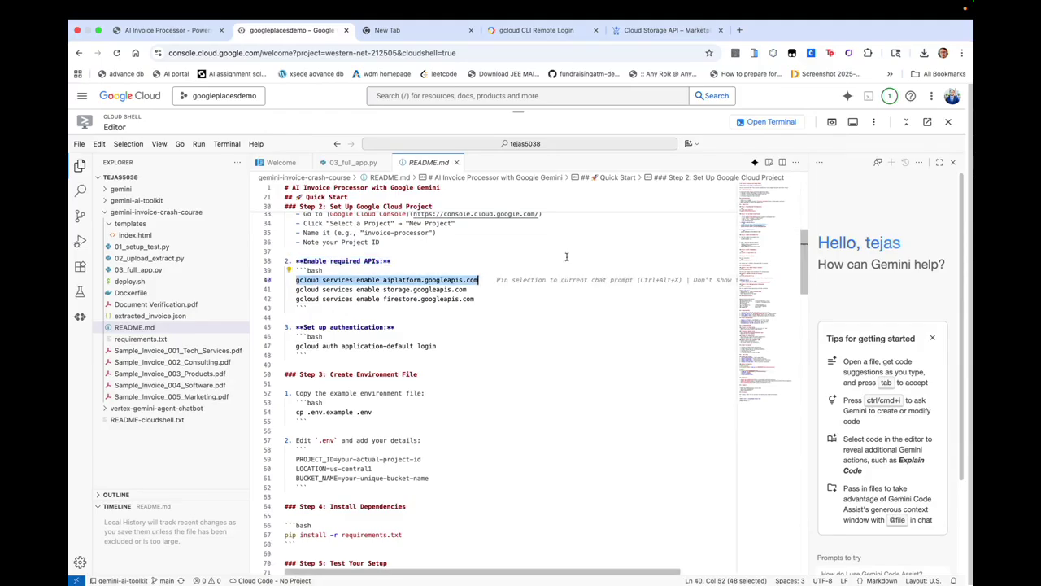
{"action": "left_click", "coordinate": [765, 121]}
{"action": "left_click", "coordinate": [288, 436]}
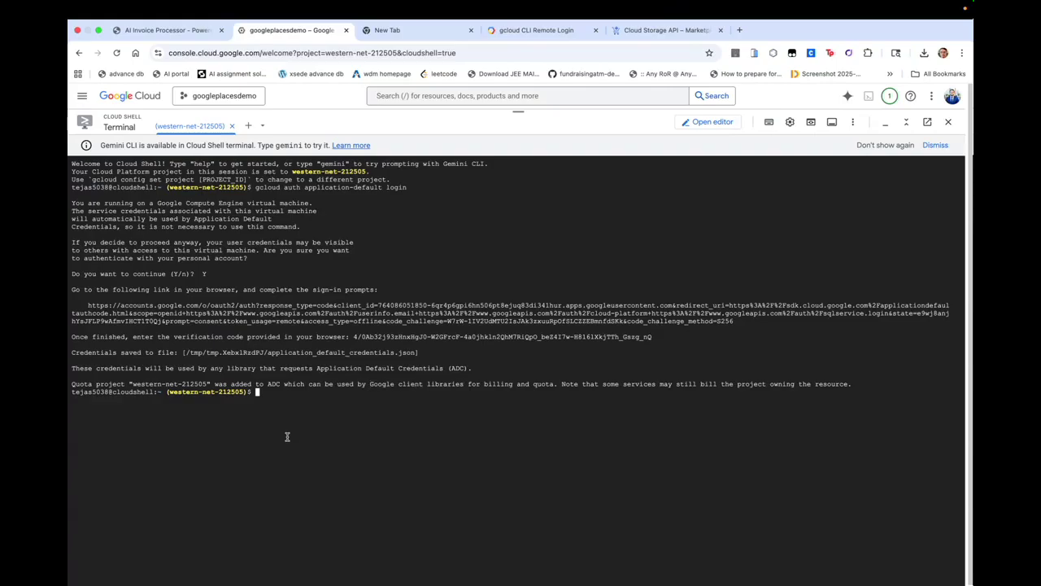
{"action": "key", "text": "super+v"}
{"action": "key", "text": "Return"}
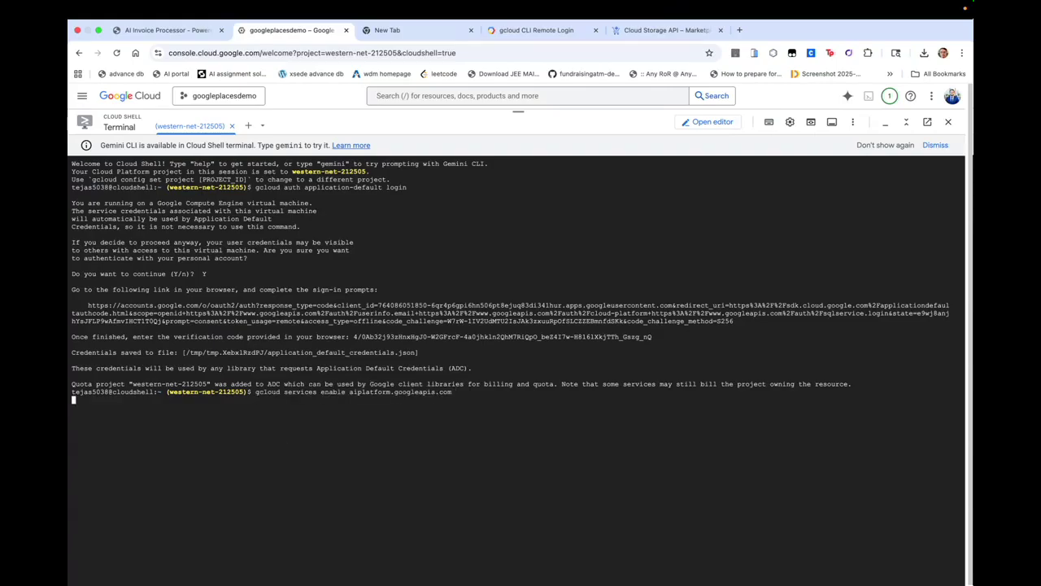
{"action": "double_click", "coordinate": [332, 393]}
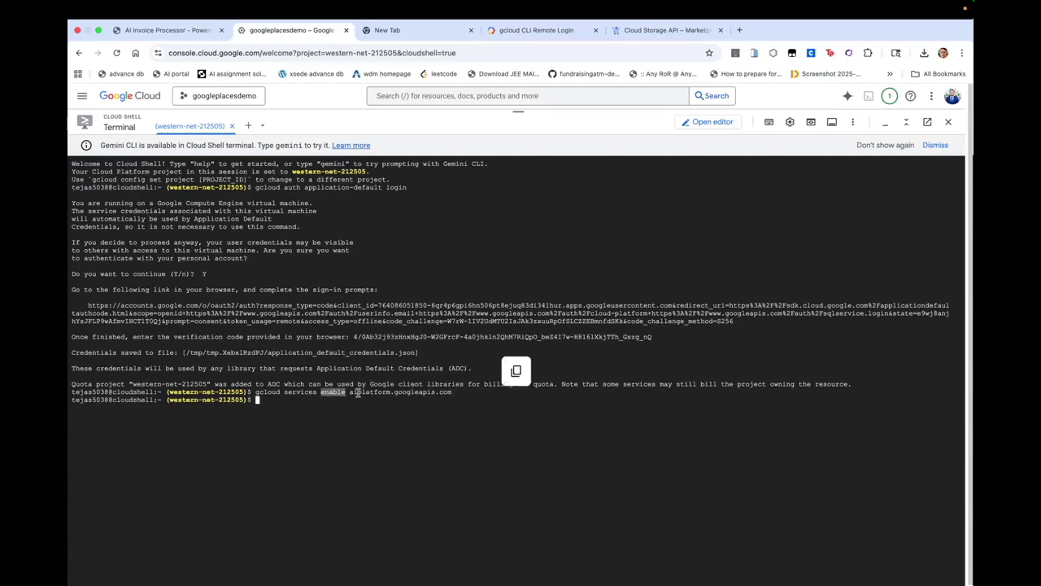
{"action": "double_click", "coordinate": [394, 393]}
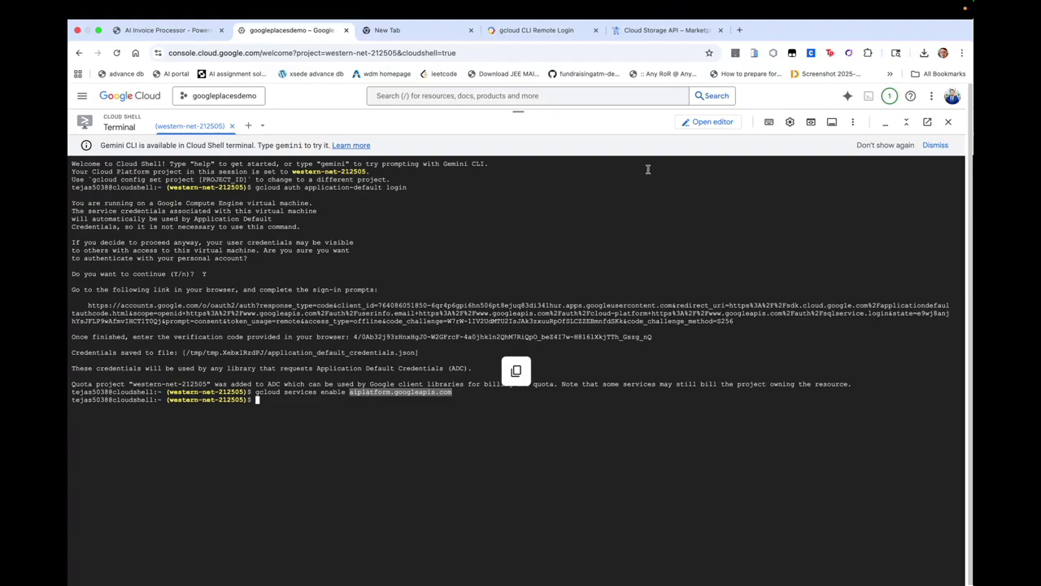
Return to README.md in the editor and review the storage.googleapis.com enable command and the application-default login command.
{"action": "left_click", "coordinate": [698, 124]}
{"action": "left_click", "coordinate": [402, 290]}
{"action": "triple_click", "coordinate": [402, 290]}
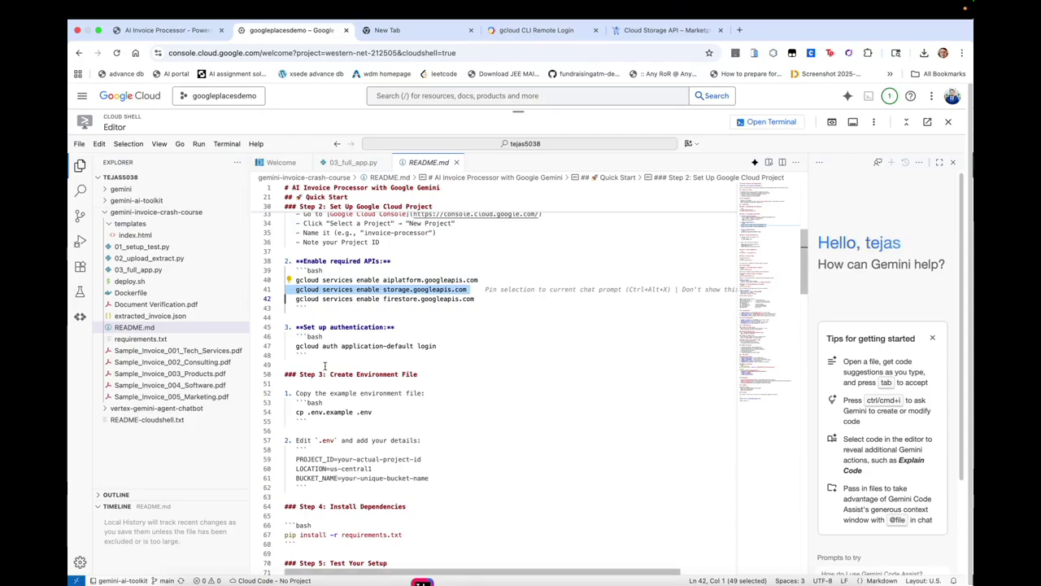
{"action": "scroll", "coordinate": [332, 374], "scroll_direction": "down", "scroll_amount": 4}
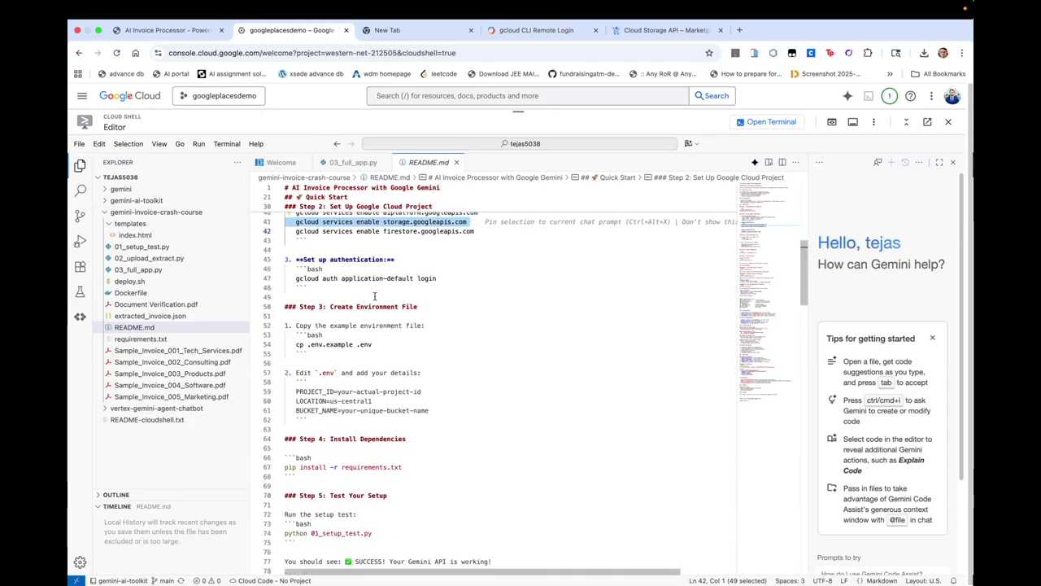
{"action": "triple_click", "coordinate": [382, 280]}
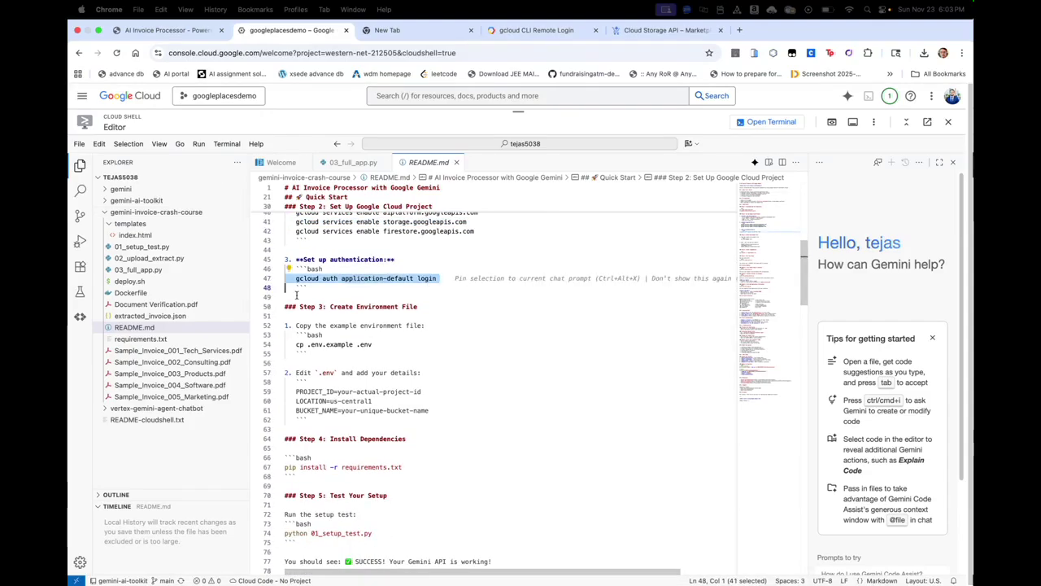
Examine the README's Step 3 on creating the environment file, including the .env.example copy command and the PROJECT_ID, LOCATION and BUCKET_NAME entries.
{"action": "scroll", "coordinate": [326, 301], "scroll_direction": "down", "scroll_amount": 5}
{"action": "scroll", "coordinate": [346, 305], "scroll_direction": "up", "scroll_amount": 3}
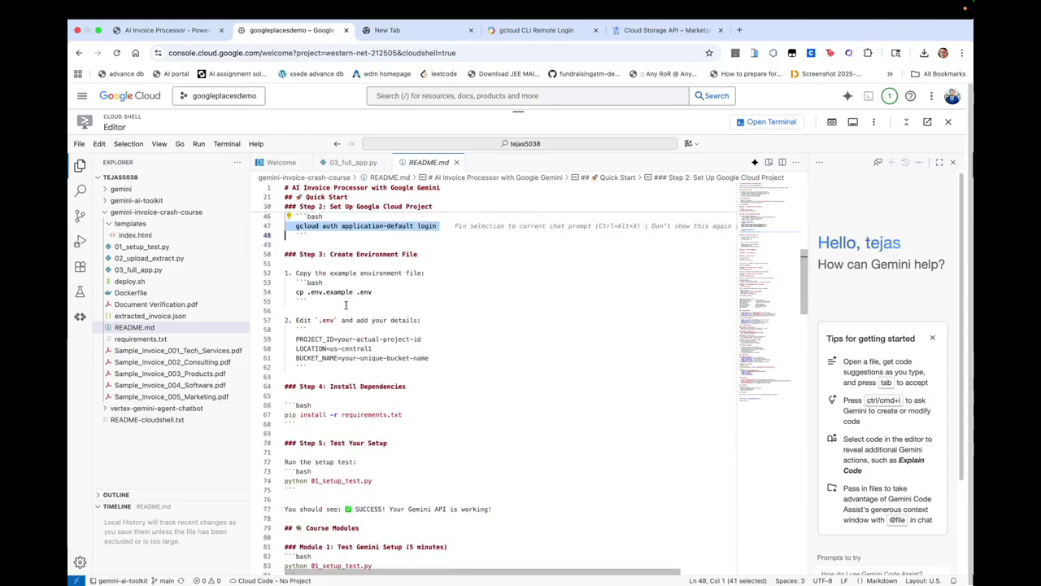
{"action": "scroll", "coordinate": [345, 305], "scroll_direction": "down", "scroll_amount": 2}
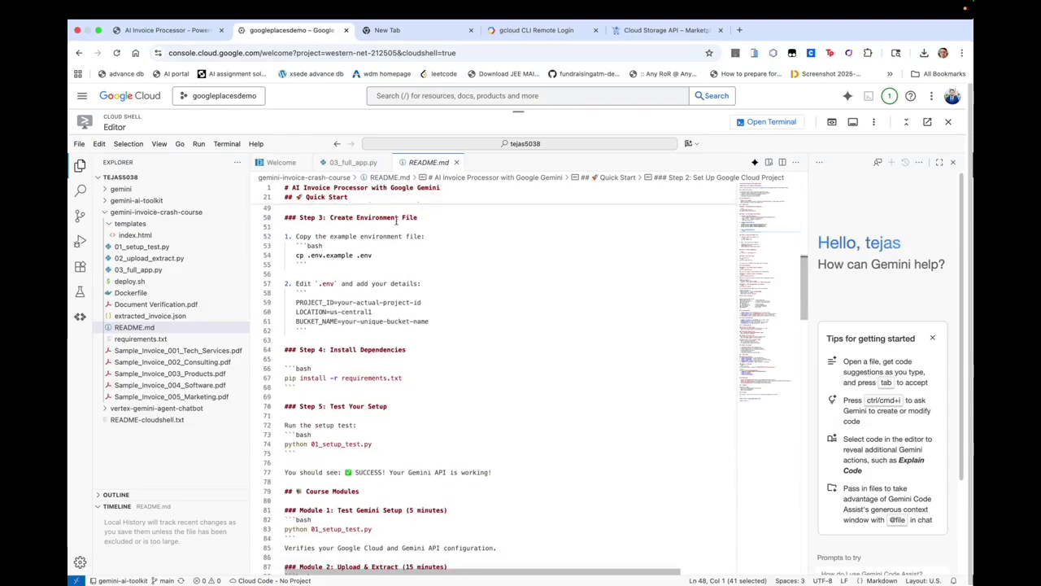
{"action": "triple_click", "coordinate": [334, 257]}
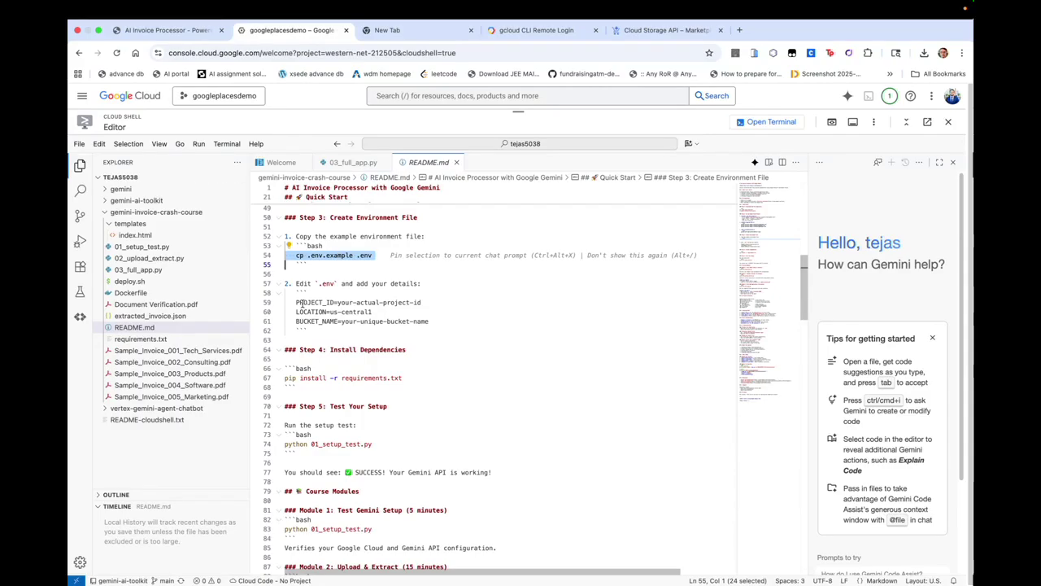
{"action": "scroll", "coordinate": [311, 315], "scroll_direction": "down", "scroll_amount": 1}
{"action": "scroll", "coordinate": [311, 315], "scroll_direction": "down", "scroll_amount": 1}
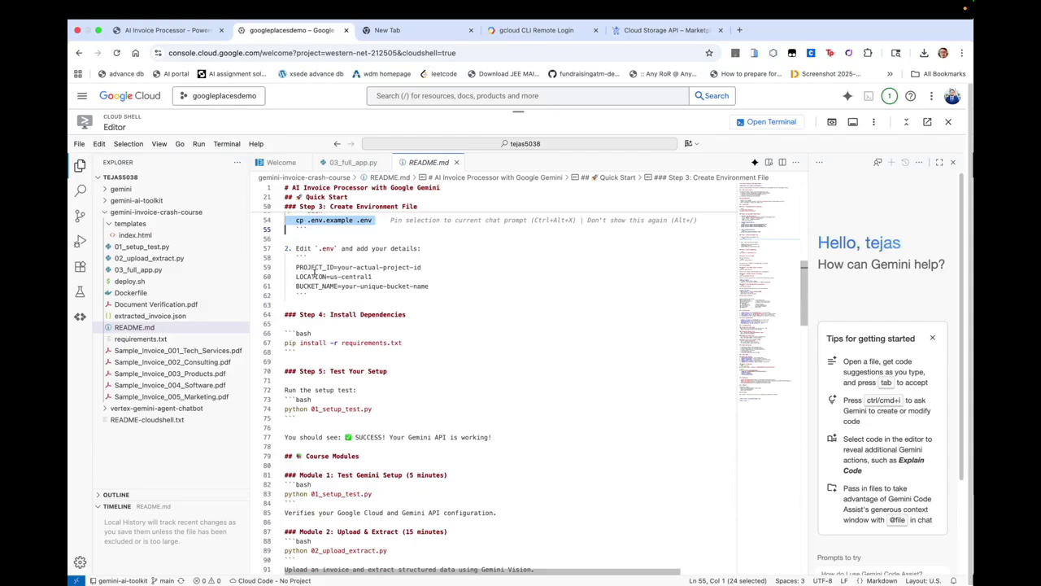
{"action": "left_click_drag", "start_coordinate": [295, 266], "coordinate": [437, 284]}
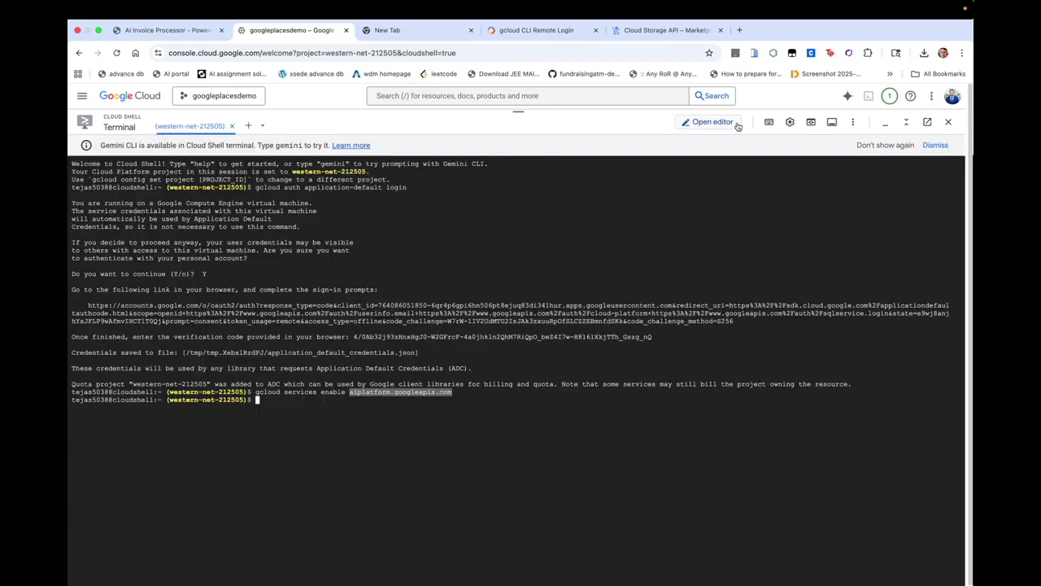
{"action": "type", "text": "g"}
{"action": "key", "text": "BackSpace"}
{"action": "key", "text": "BackSpace"}
{"action": "key", "text": "BackSpace"}
{"action": "type", "text": "at .en"}
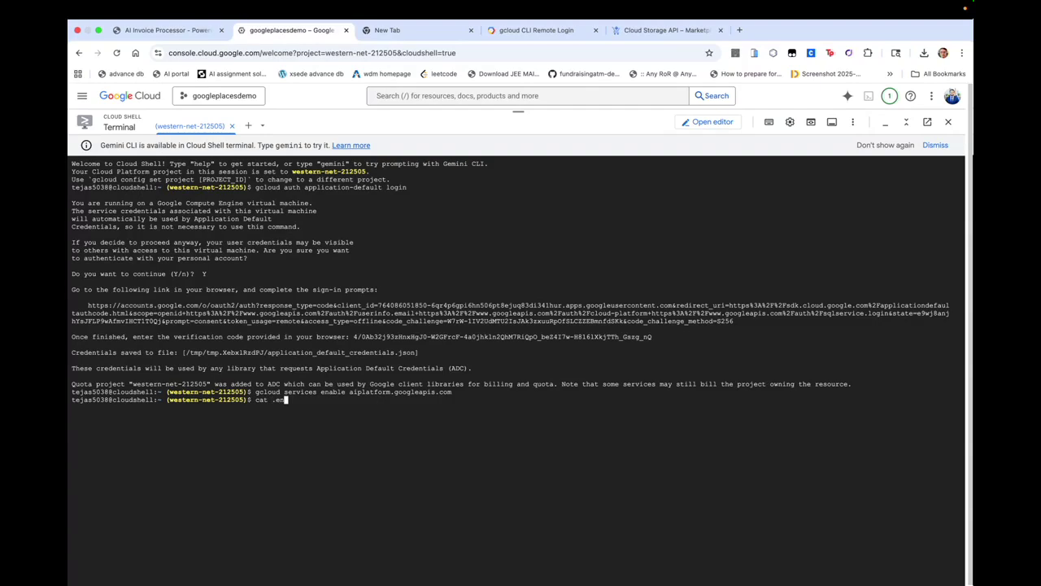
{"action": "key", "text": "BackSpace"}
{"action": "key", "text": "BackSpace"}
{"action": "key", "text": "BackSpace"}
{"action": "type", "text": "/.e"}
{"action": "key", "text": "BackSpace"}
{"action": "key", "text": "BackSpace"}
{"action": "key", "text": "BackSpace"}
{"action": "key", "text": "BackSpace"}
{"action": "key", "text": "BackSpace"}
{"action": "key", "text": "BackSpace"}
{"action": "key", "text": "BackSpace"}
List the home directory, change into the gemini-invoice-crash-course folder in the terminal and list its files.
{"action": "type", "text": "ls"}
{"action": "key", "text": "Return"}
{"action": "type", "text": "cd"}
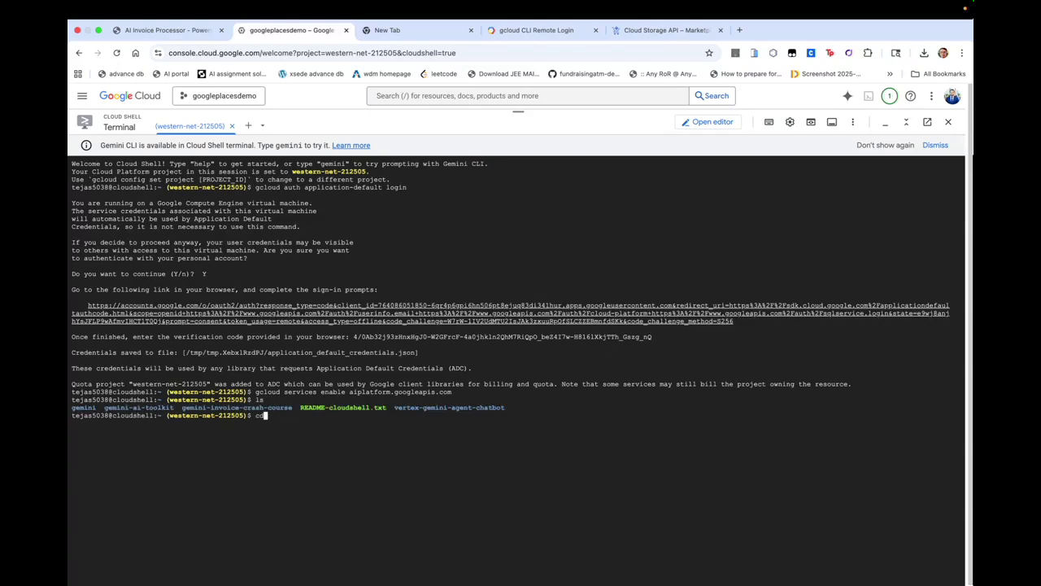
{"action": "type", "text": " gemini-in"}
{"action": "key", "text": "Tab"}
{"action": "key", "text": "Return"}
{"action": "type", "text": "ls"}
{"action": "key", "text": "Return"}
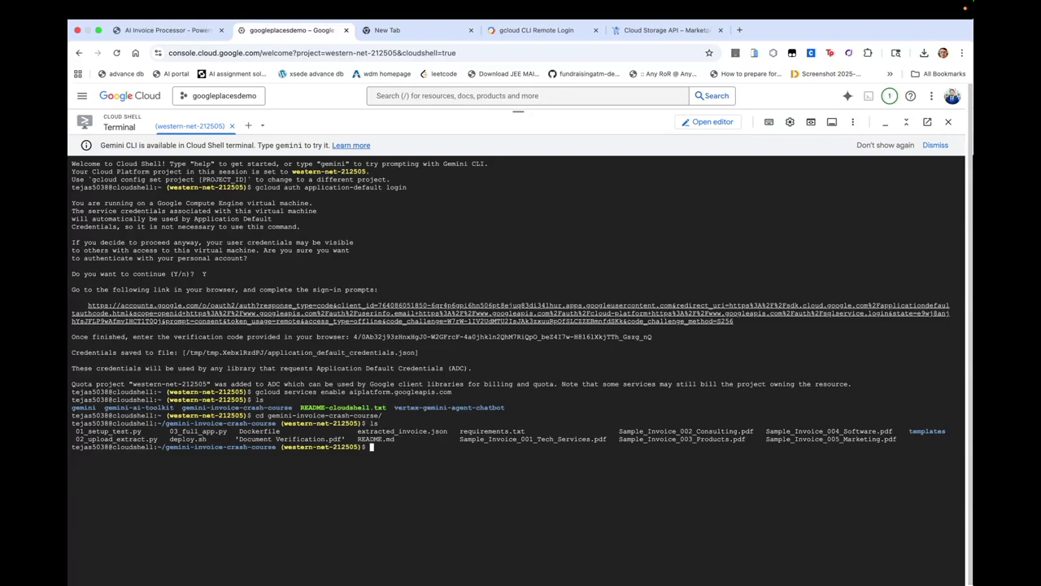
Print the .env file with cat and examine its PROJECT_ID, LOCATION and BUCKET_NAME entries.
{"action": "type", "text": "cat .env"}
{"action": "key", "text": "Return"}
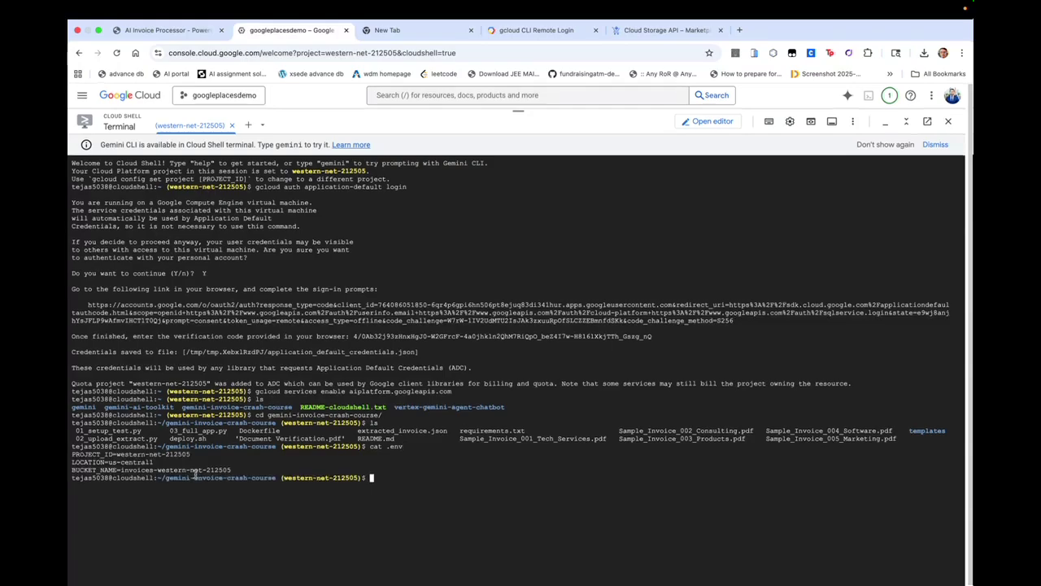
{"action": "left_click_drag", "start_coordinate": [232, 469], "coordinate": [70, 456]}
{"action": "triple_click", "coordinate": [71, 454]}
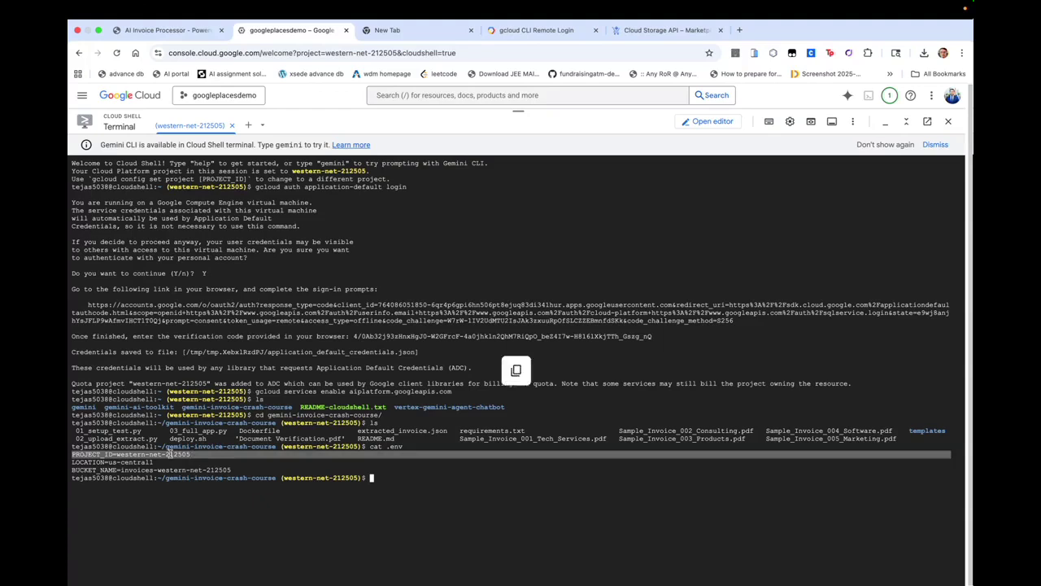
{"action": "left_click_drag", "start_coordinate": [518, 111], "coordinate": [519, 189]}
{"action": "scroll", "coordinate": [394, 247], "scroll_direction": "down", "scroll_amount": 1}
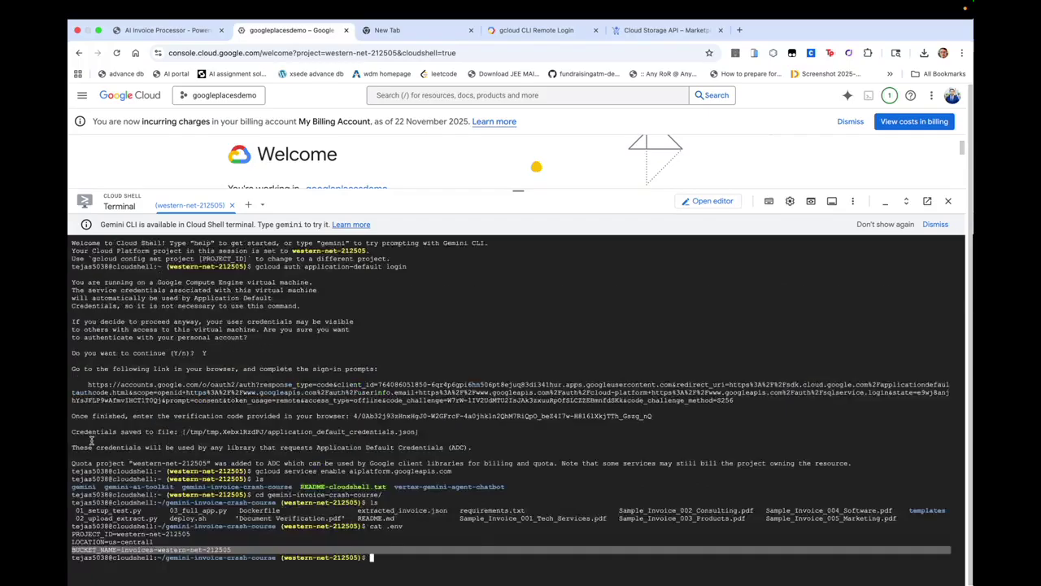
{"action": "triple_click", "coordinate": [134, 541]}
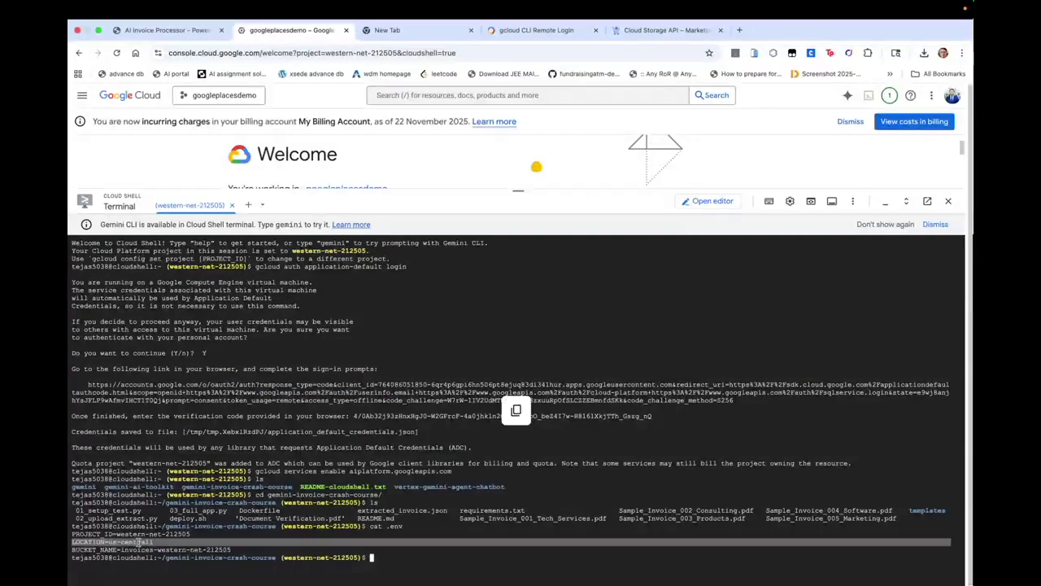
{"action": "left_click", "coordinate": [155, 540]}
{"action": "triple_click", "coordinate": [151, 541]}
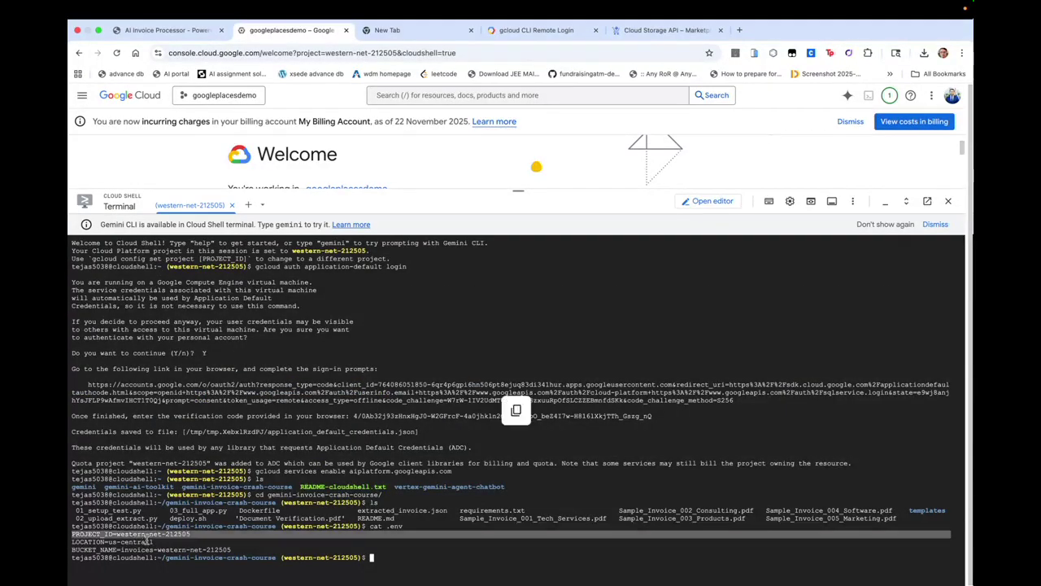
{"action": "left_click", "coordinate": [106, 550]}
{"action": "triple_click", "coordinate": [106, 550]}
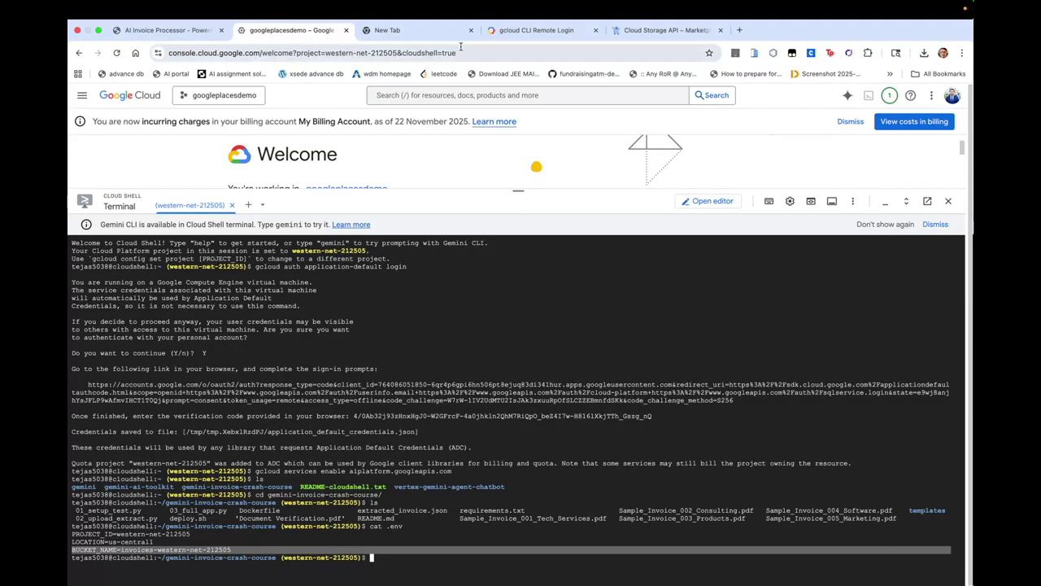
Copy "pip install -r requirements.txt" from Step 4 of README.md and run it in the Cloud Shell terminal.
{"action": "left_click", "coordinate": [713, 201]}
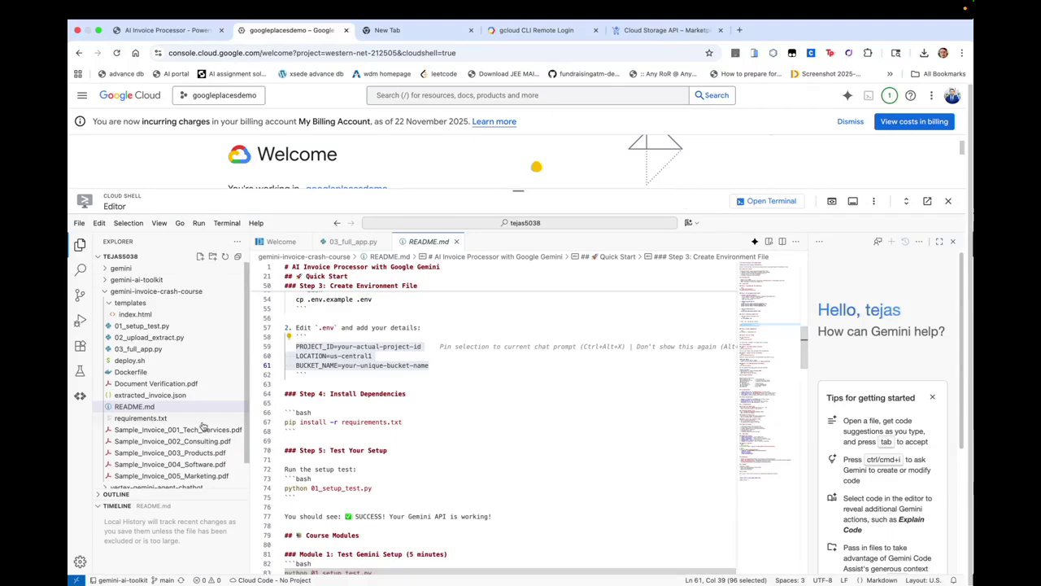
{"action": "scroll", "coordinate": [373, 376], "scroll_direction": "down", "scroll_amount": 1}
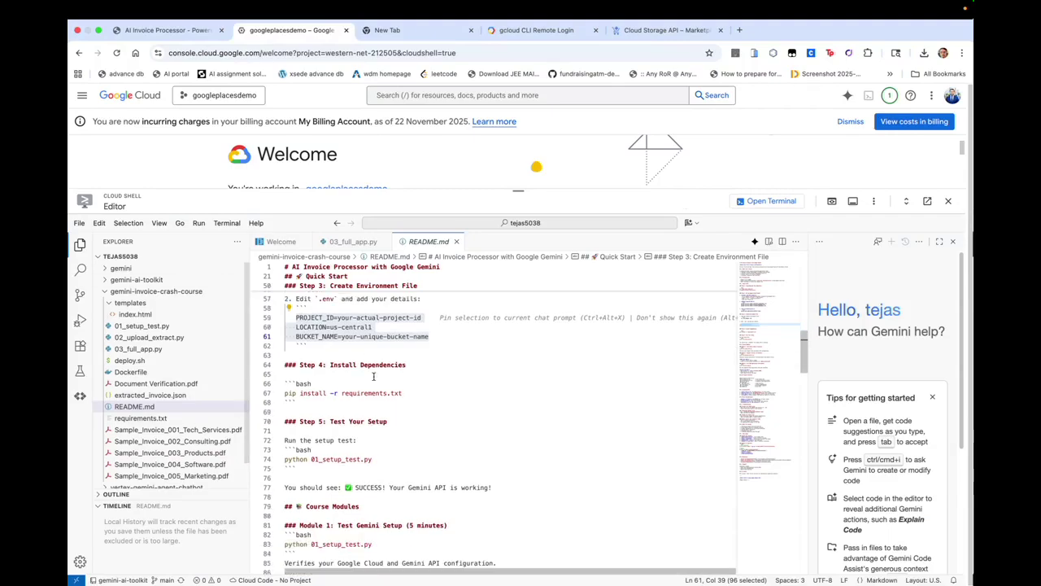
{"action": "scroll", "coordinate": [373, 376], "scroll_direction": "down", "scroll_amount": 1}
{"action": "triple_click", "coordinate": [322, 384]}
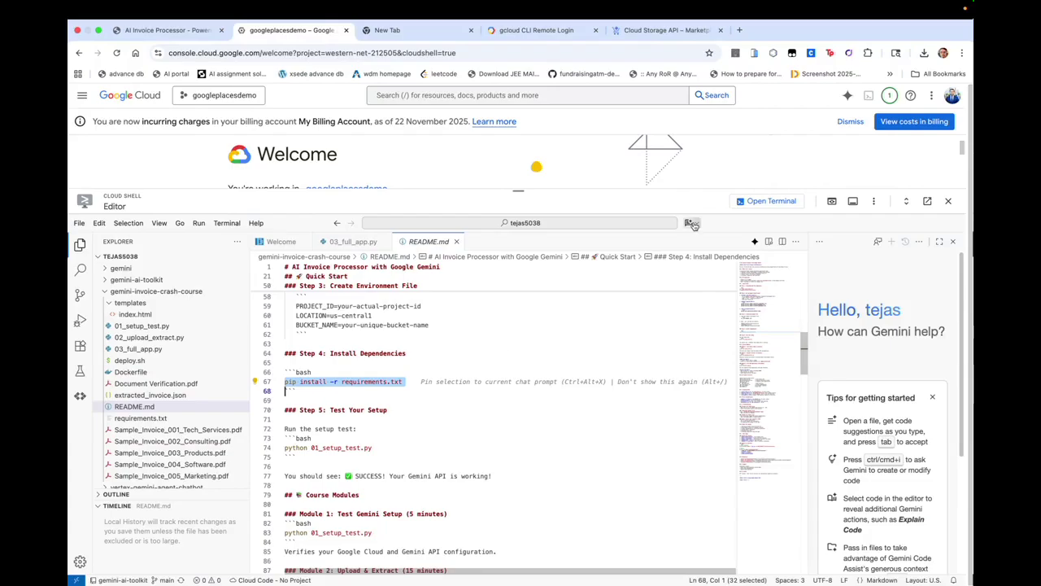
{"action": "left_click", "coordinate": [741, 202]}
{"action": "left_click", "coordinate": [462, 566]}
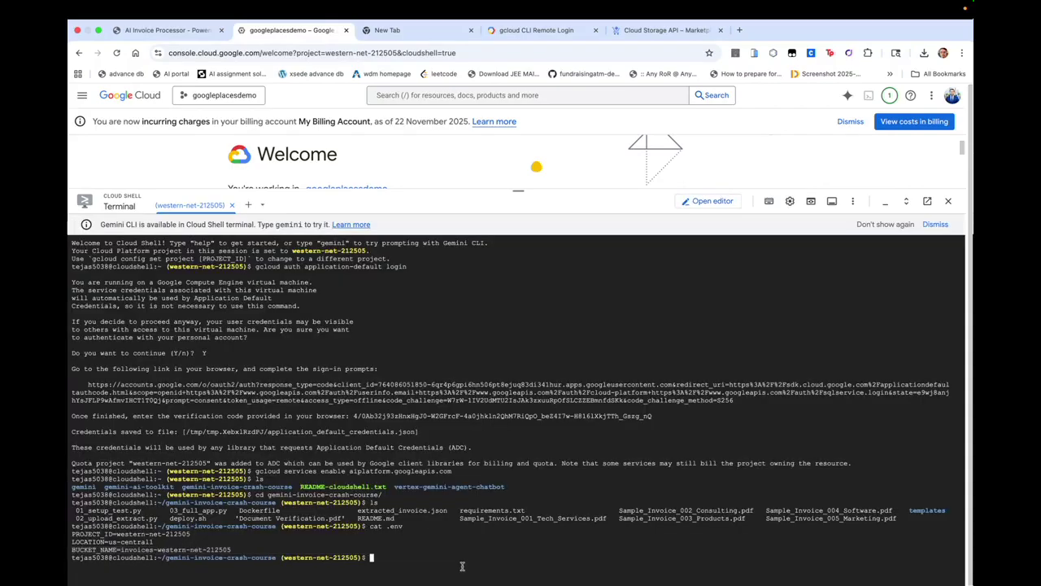
{"action": "key", "text": "super+v"}
{"action": "key", "text": "Return"}
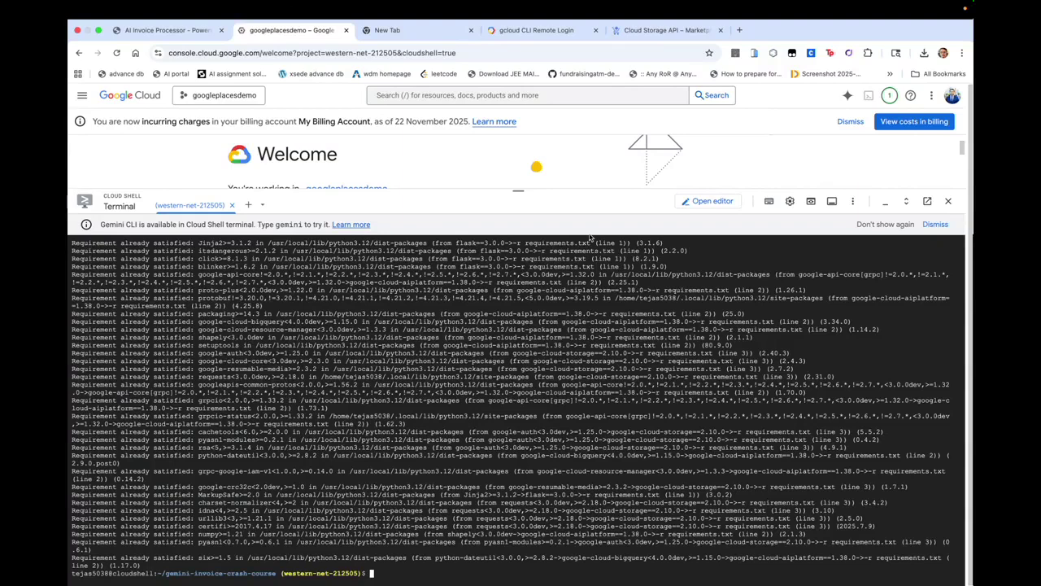
Return to README.md in the editor and review Step 5's setup test command and the course modules.
{"action": "left_click", "coordinate": [679, 202]}
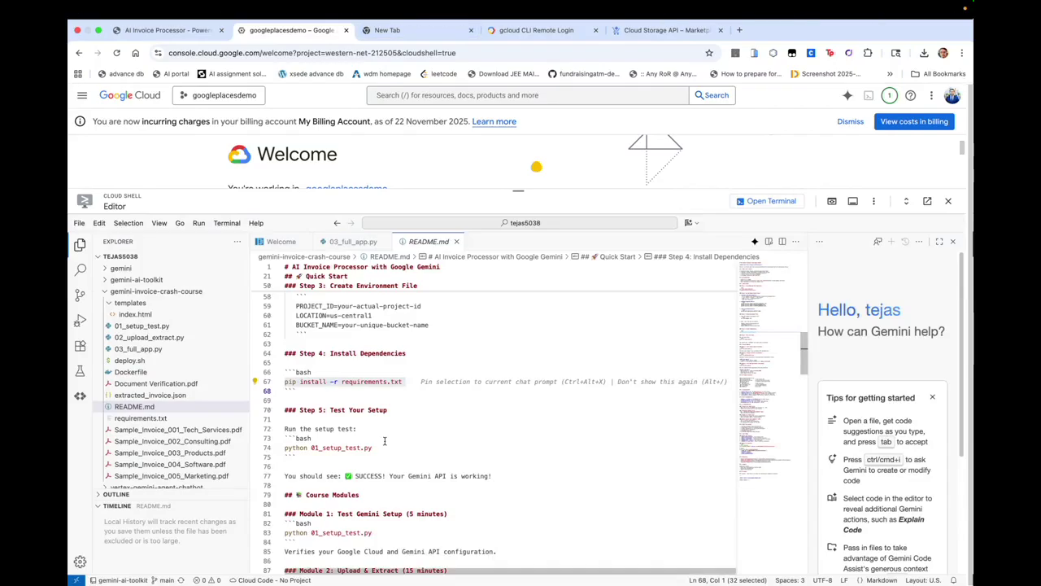
{"action": "scroll", "coordinate": [326, 386], "scroll_direction": "down", "scroll_amount": 4}
{"action": "scroll", "coordinate": [385, 441], "scroll_direction": "up", "scroll_amount": 2}
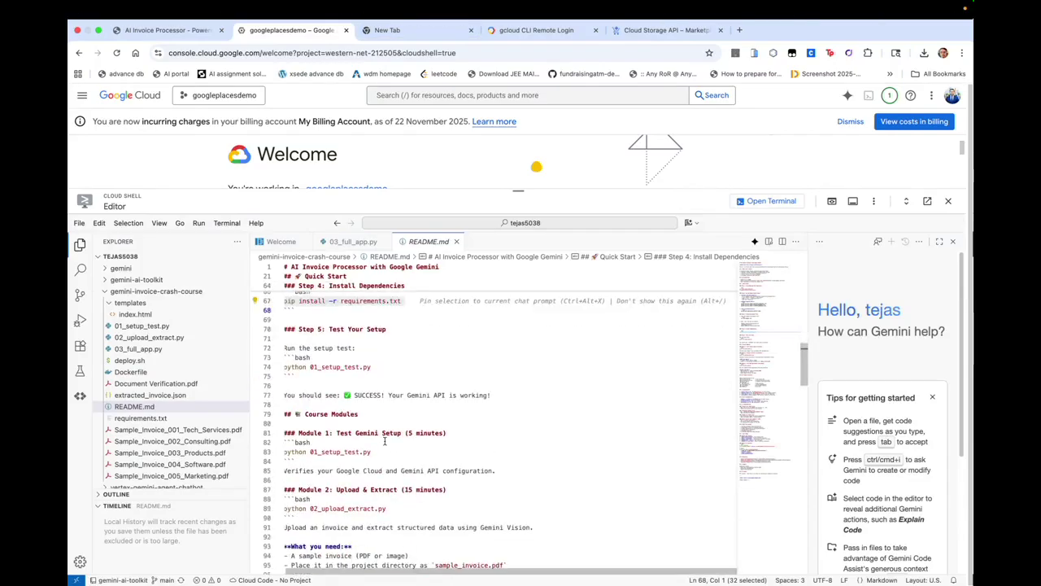